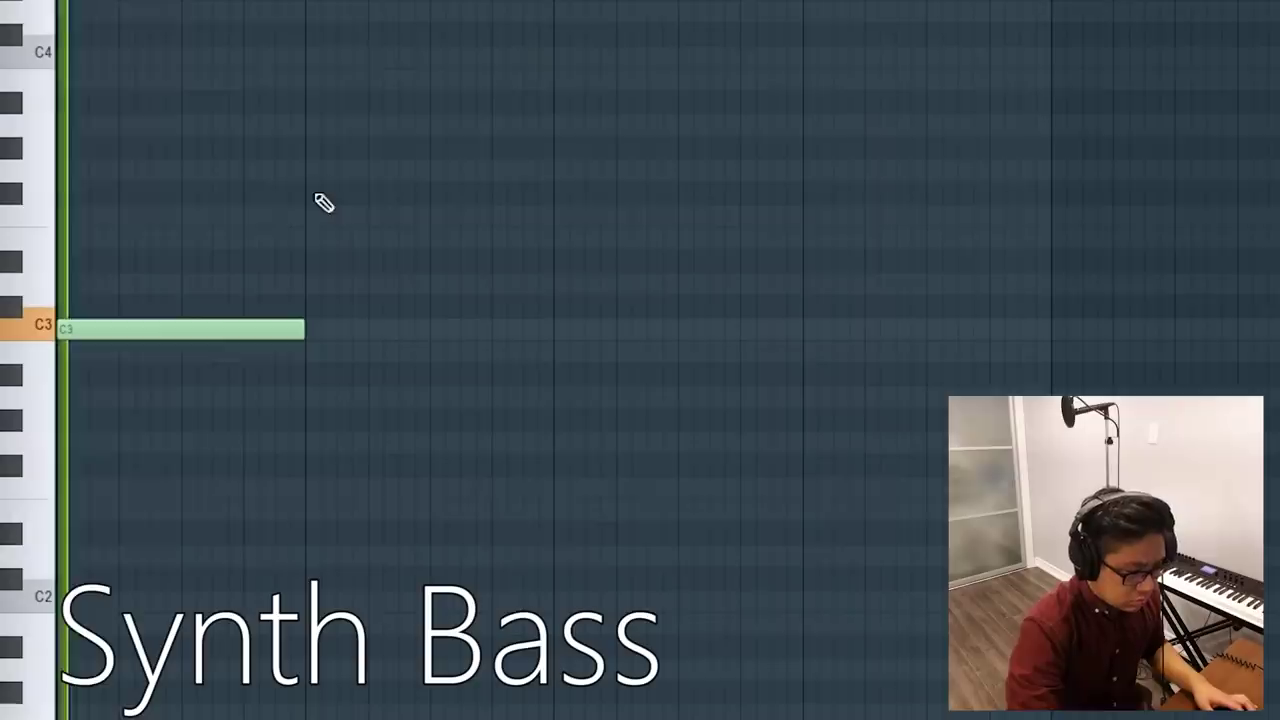
Continue the bass line after the first C3 with one-bar G#3 and C3 notes, followed by half-bar G#3 and G3 notes.
drag(292, 147, 314, 151)
click(565, 331)
drag(557, 334, 554, 336)
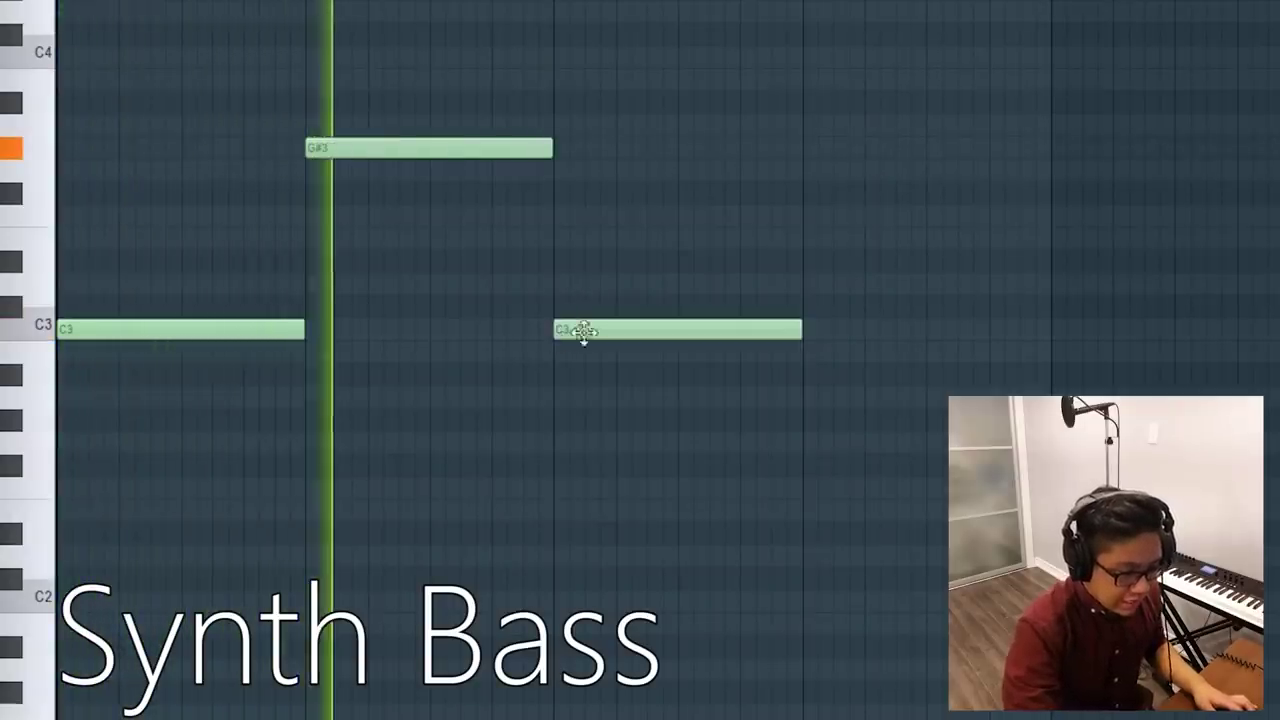
click(821, 150)
drag(1036, 147, 920, 147)
click(931, 170)
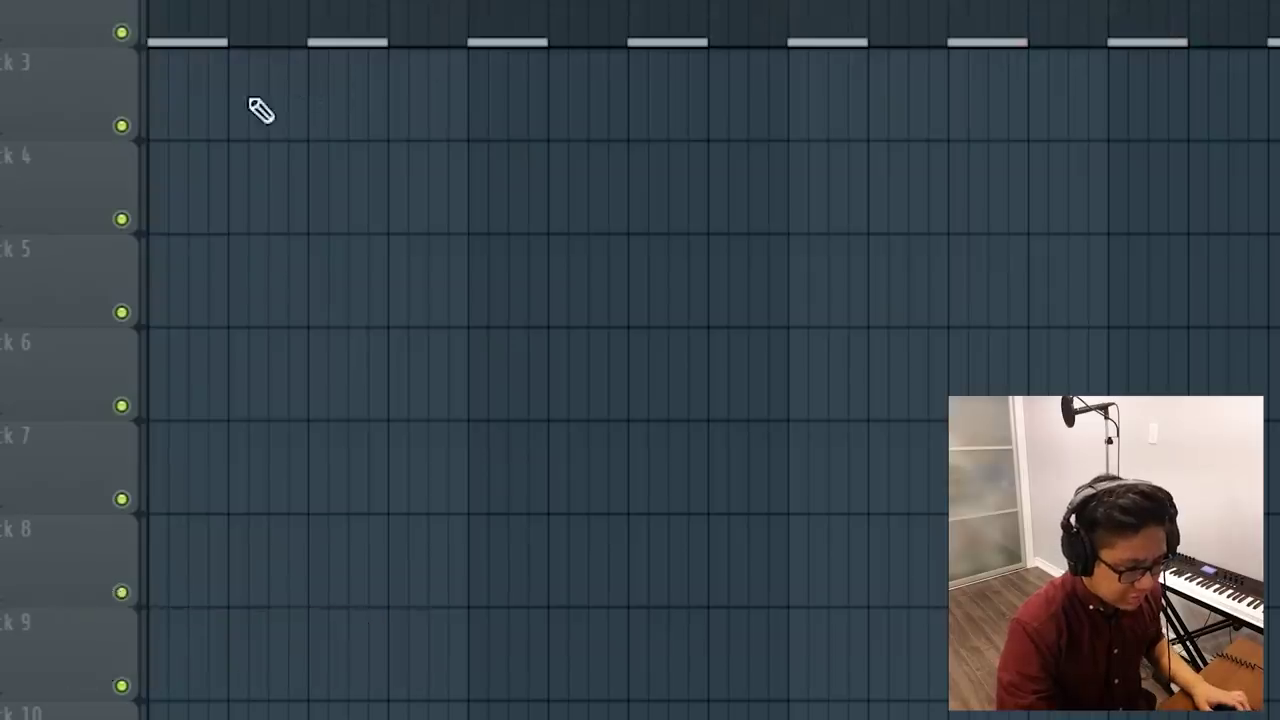
Place the Drums pattern at the start of Track 3 and duplicate it repeatedly along the track.
click(257, 109)
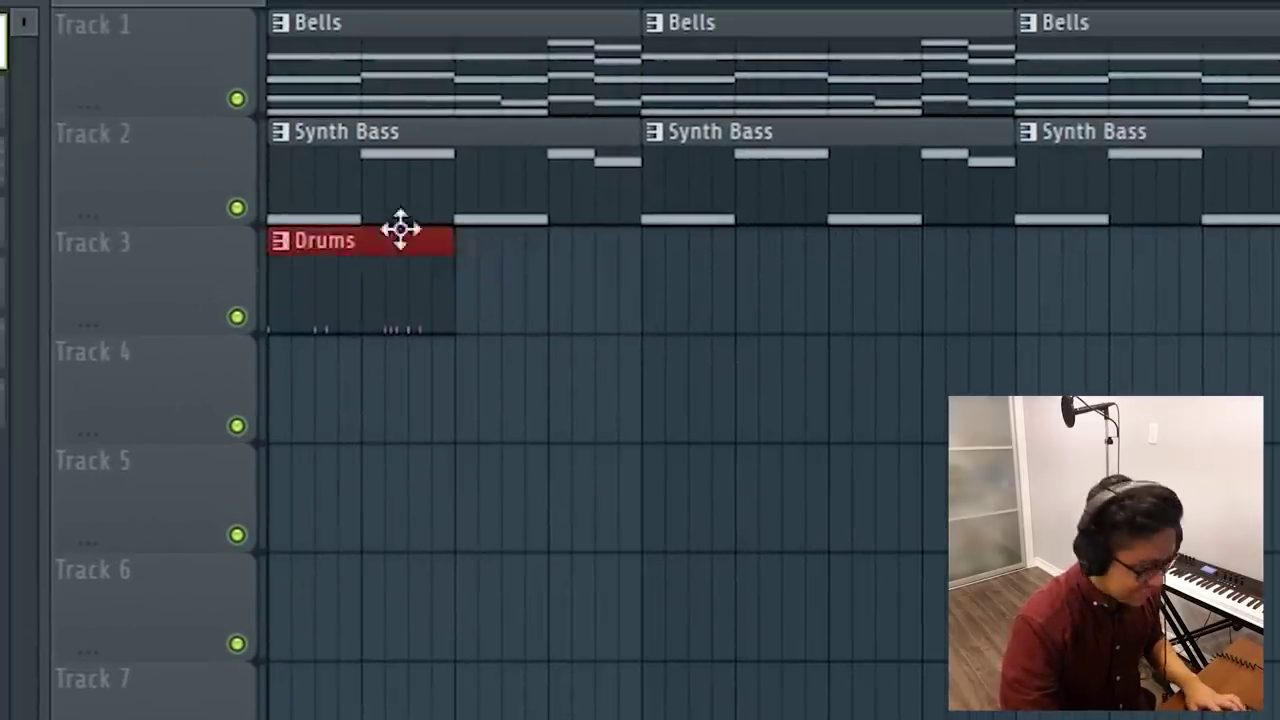
key(ctrl+b)
key(ctrl+b)
key(ctrl+b)
key(ctrl+b)
key(ctrl+b)
key(ctrl+b)
key(ctrl+b)
key(ctrl+b)
key(ctrl+b)
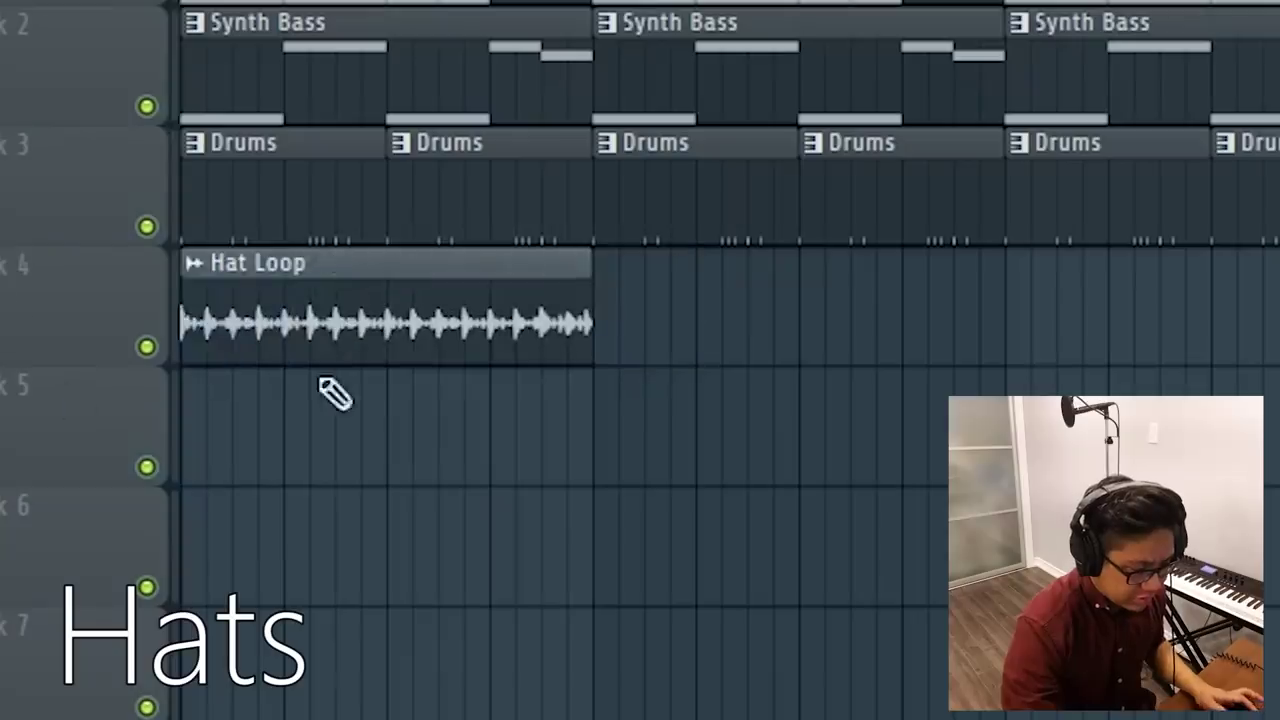
Listen to the Hat Loop and review the notes of the Hats and 808 patterns.
key(space)
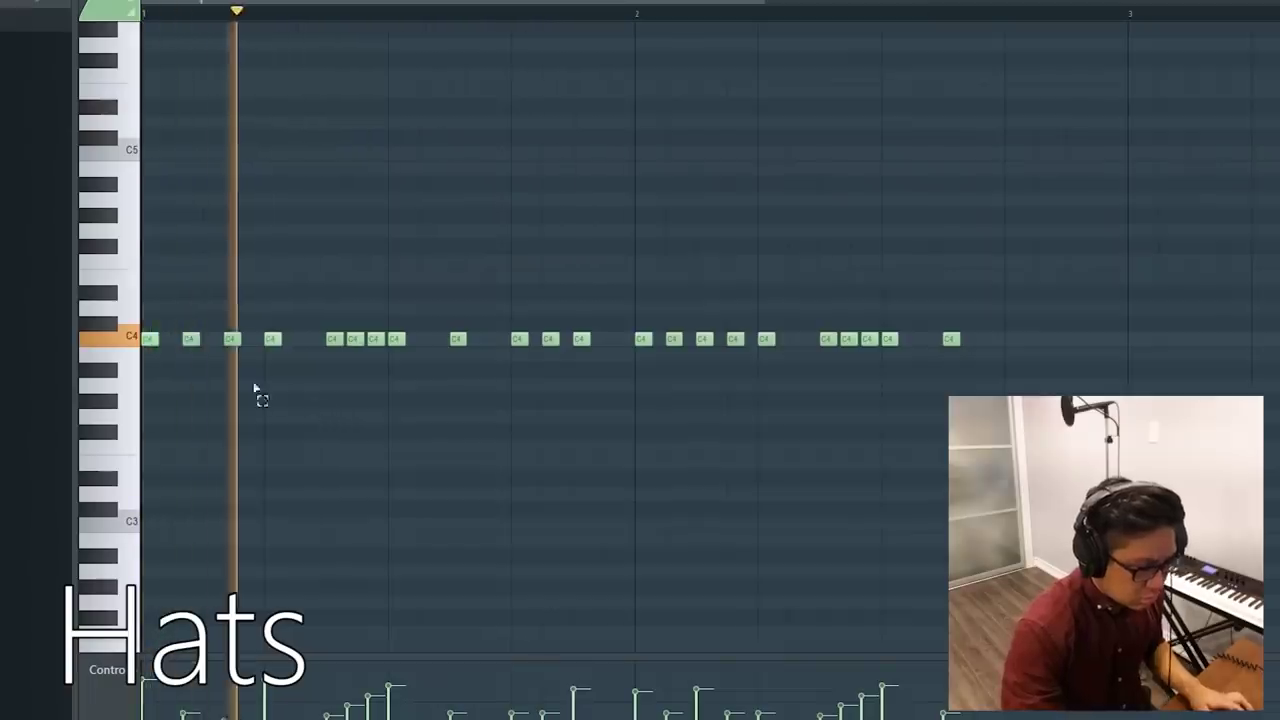
drag(254, 388, 1013, 325)
scroll(1040, 334, down, 1)
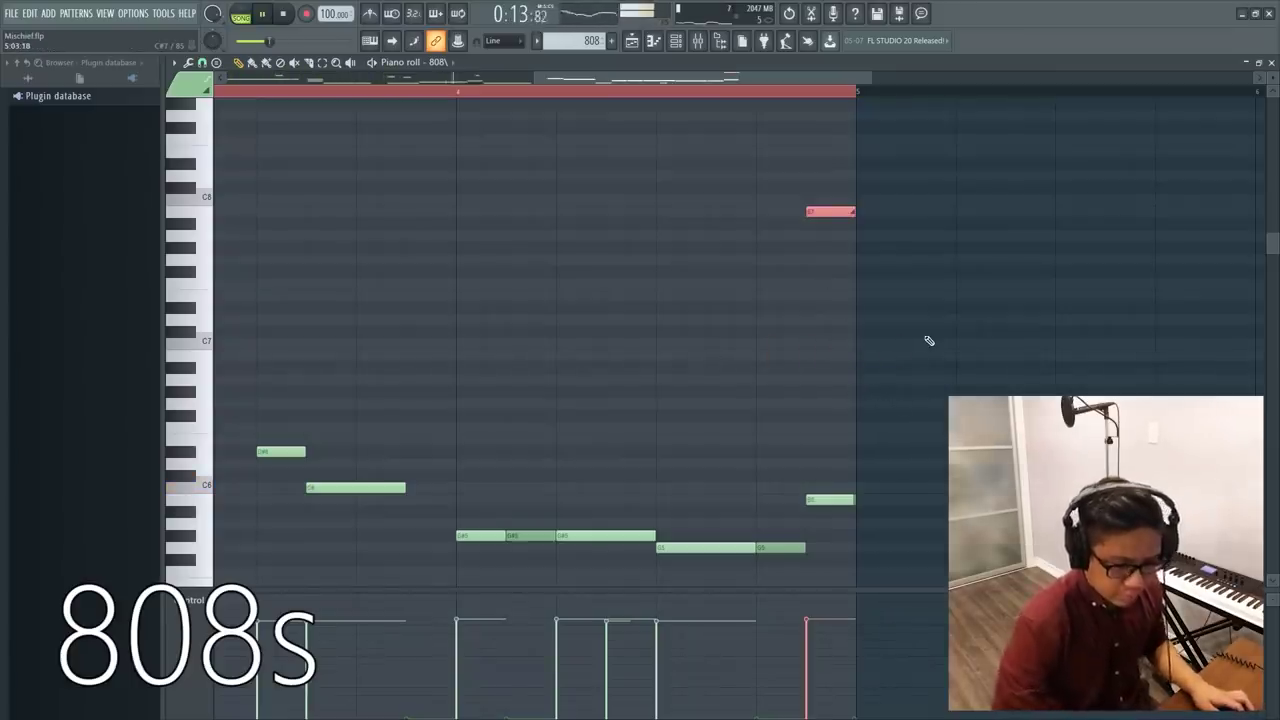
scroll(672, 80, down, 3)
scroll(702, 161, down, 2)
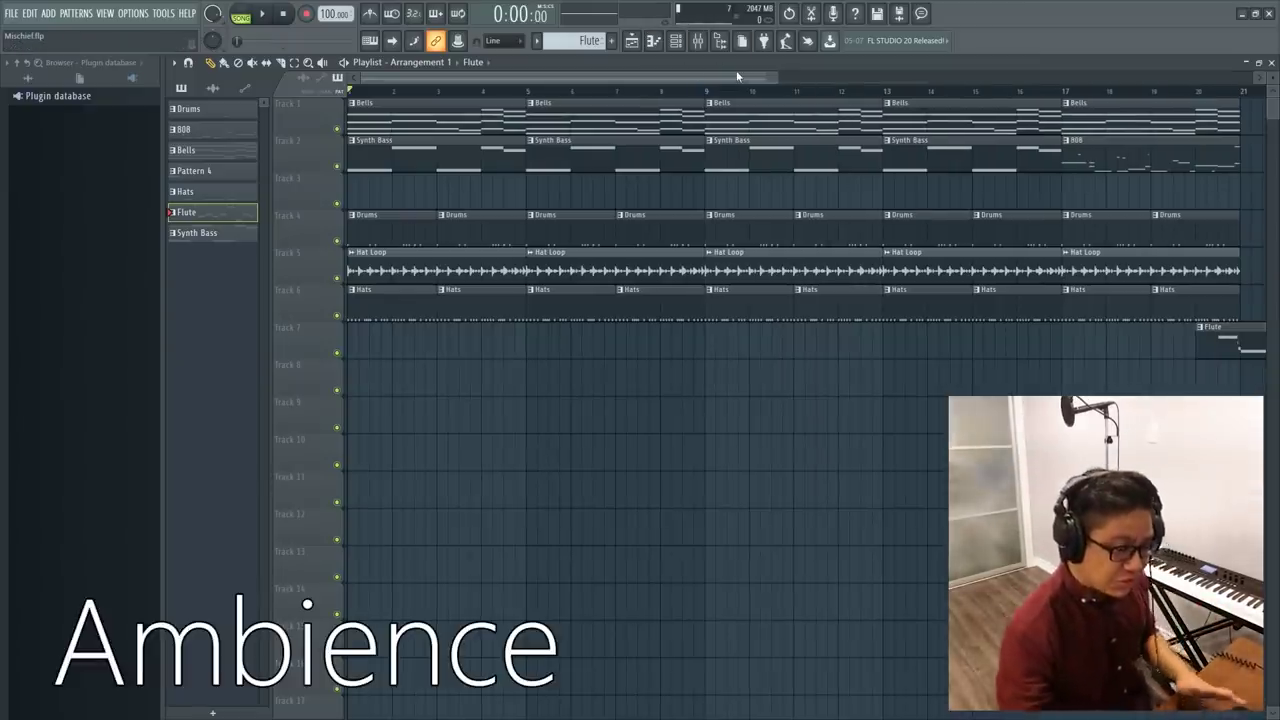
Delete the Drums, Hat Loop and Hats clips in bars 1 to 4 and play back the intro with the FX clip.
drag(420, 217, 463, 296)
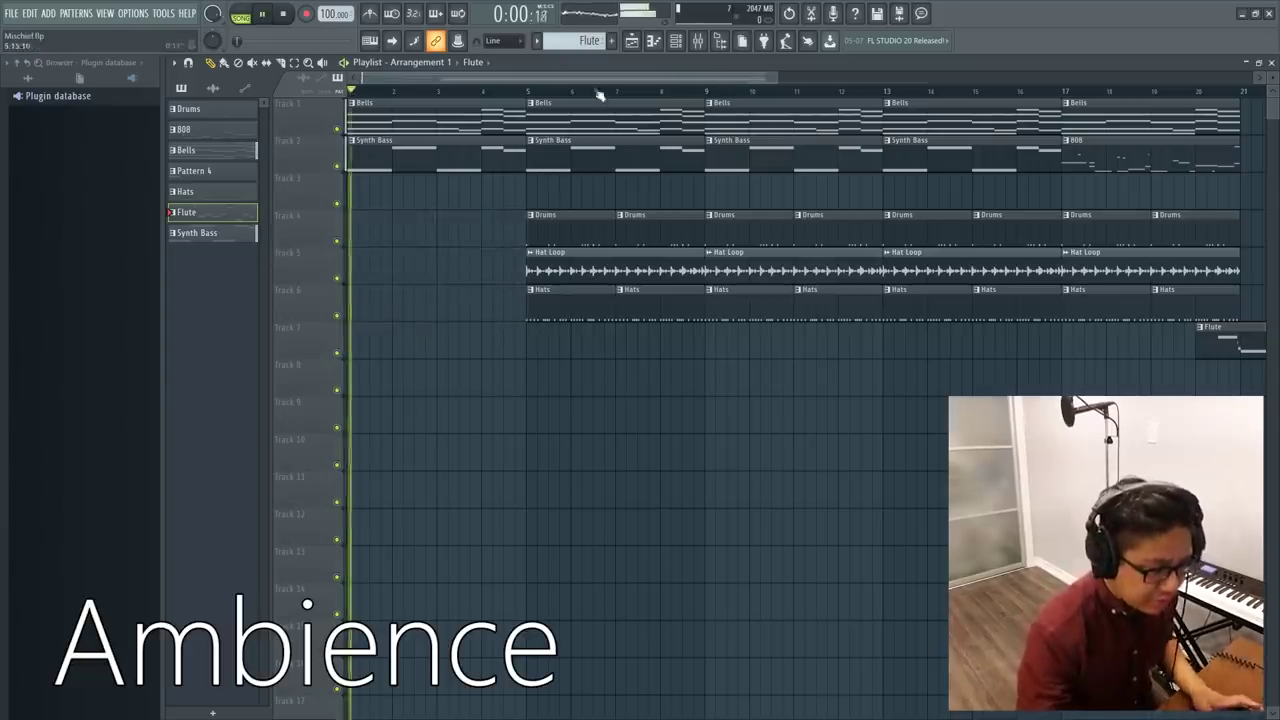
key(space)
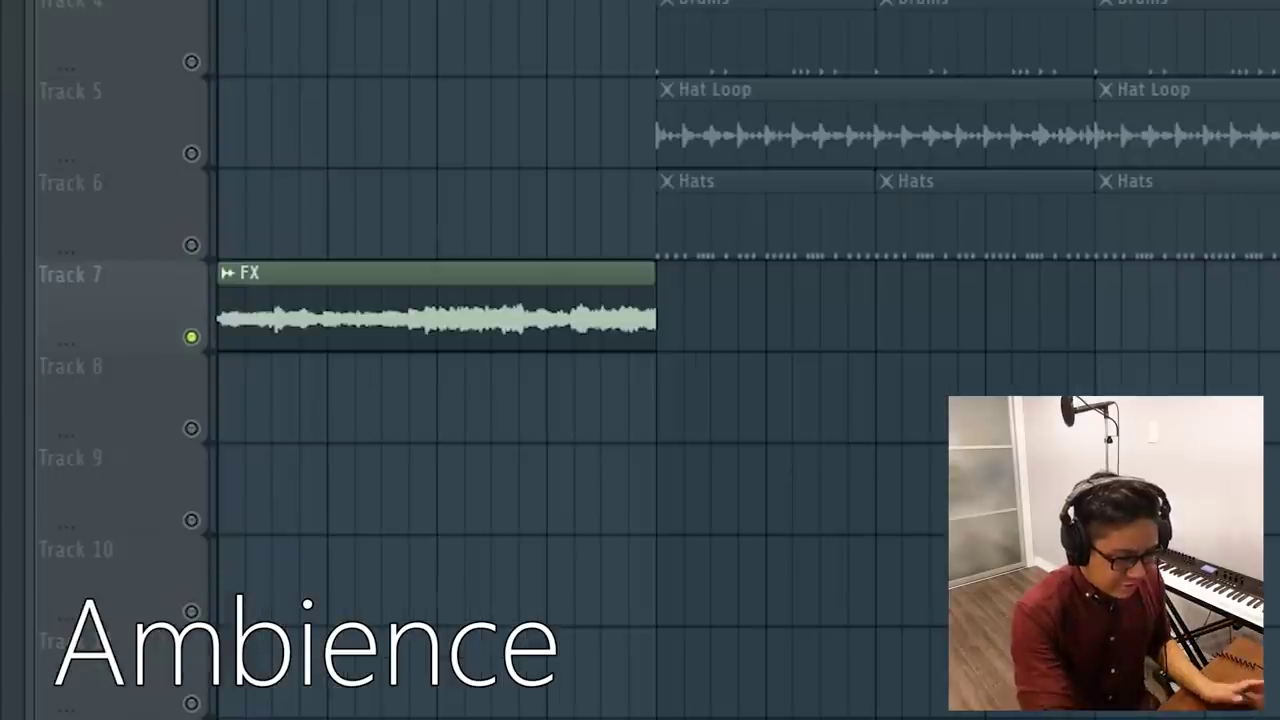
key(space)
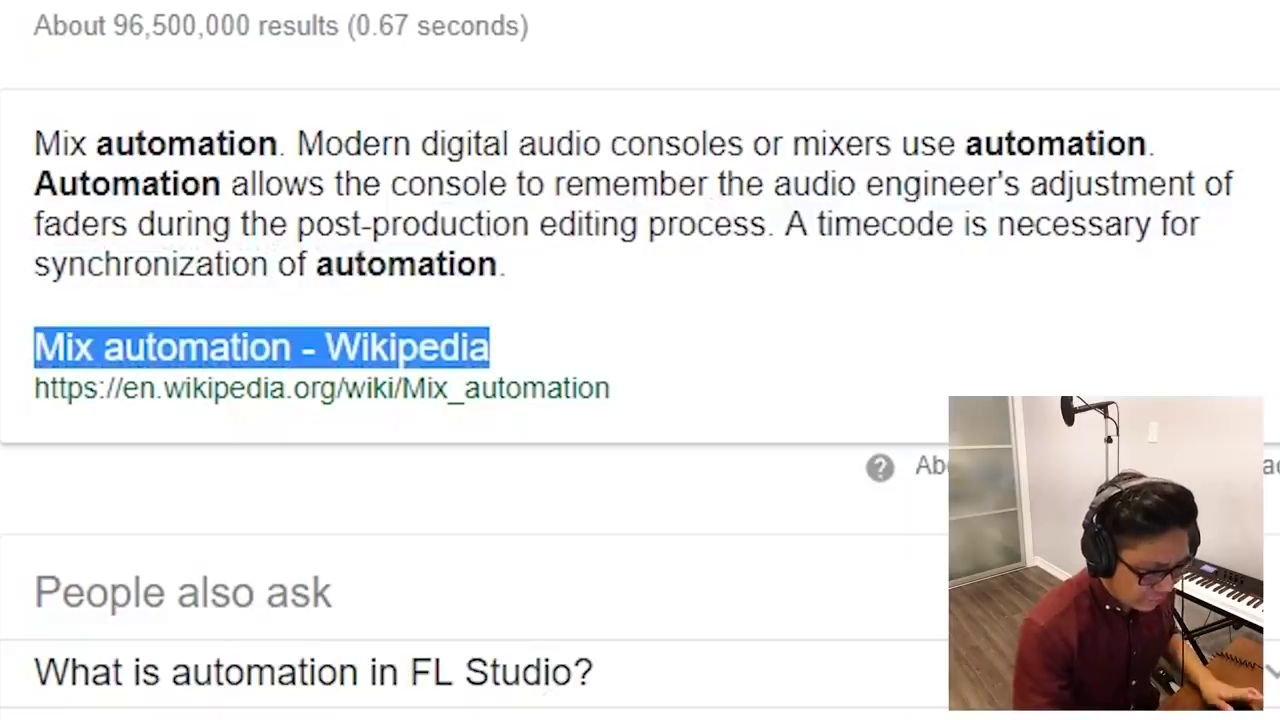
Return to FL Studio, create a volume automation clip for the FX channel and place it on Track 8 beneath the FX clip.
key(alt+Tab)
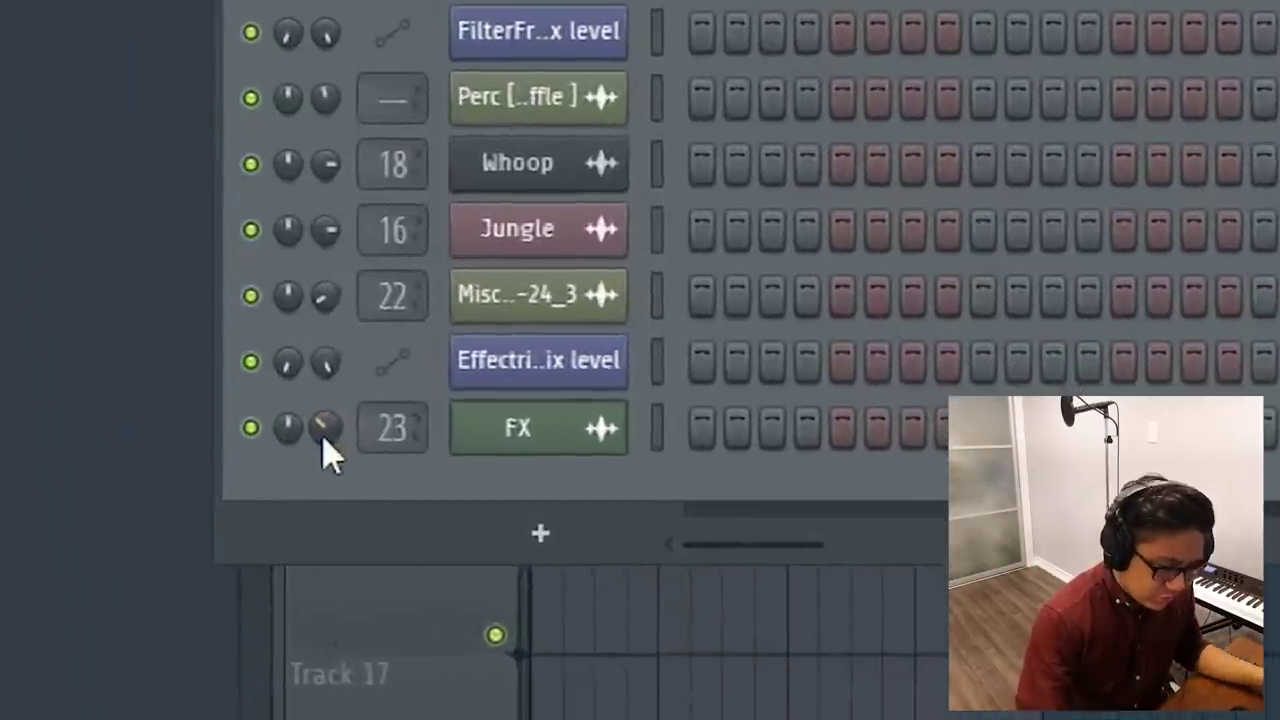
right_click(306, 528)
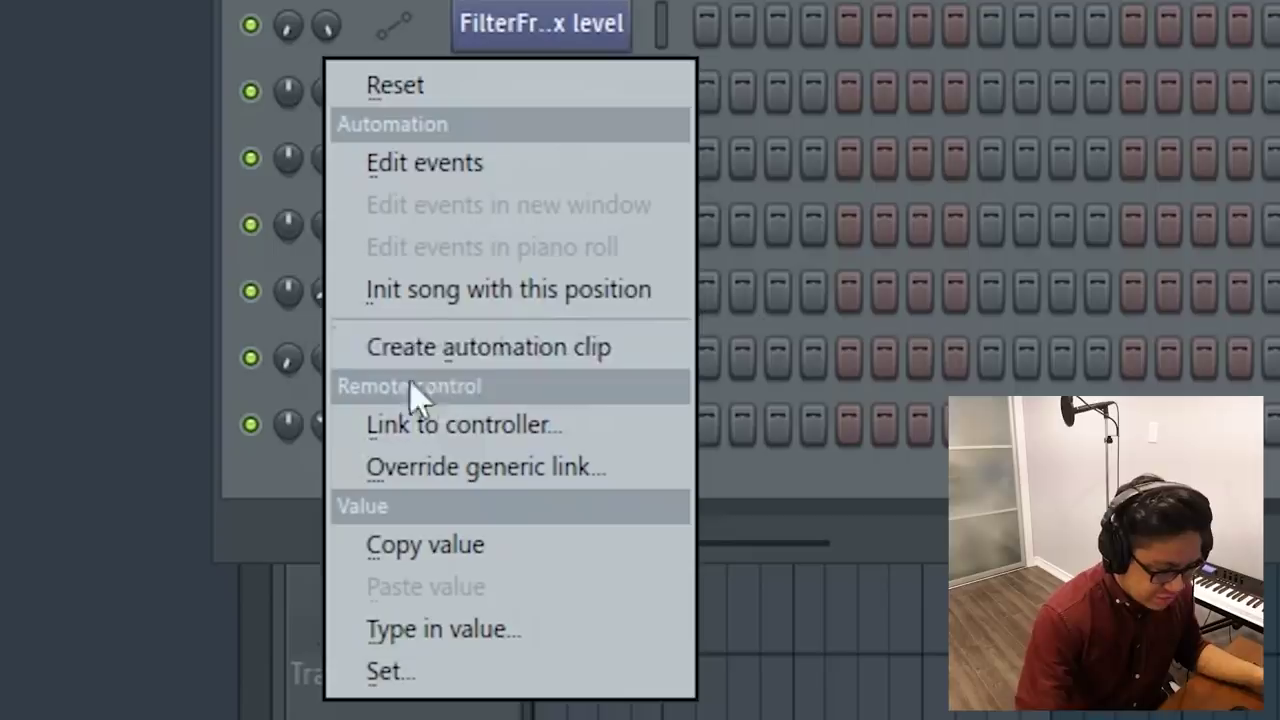
click(499, 348)
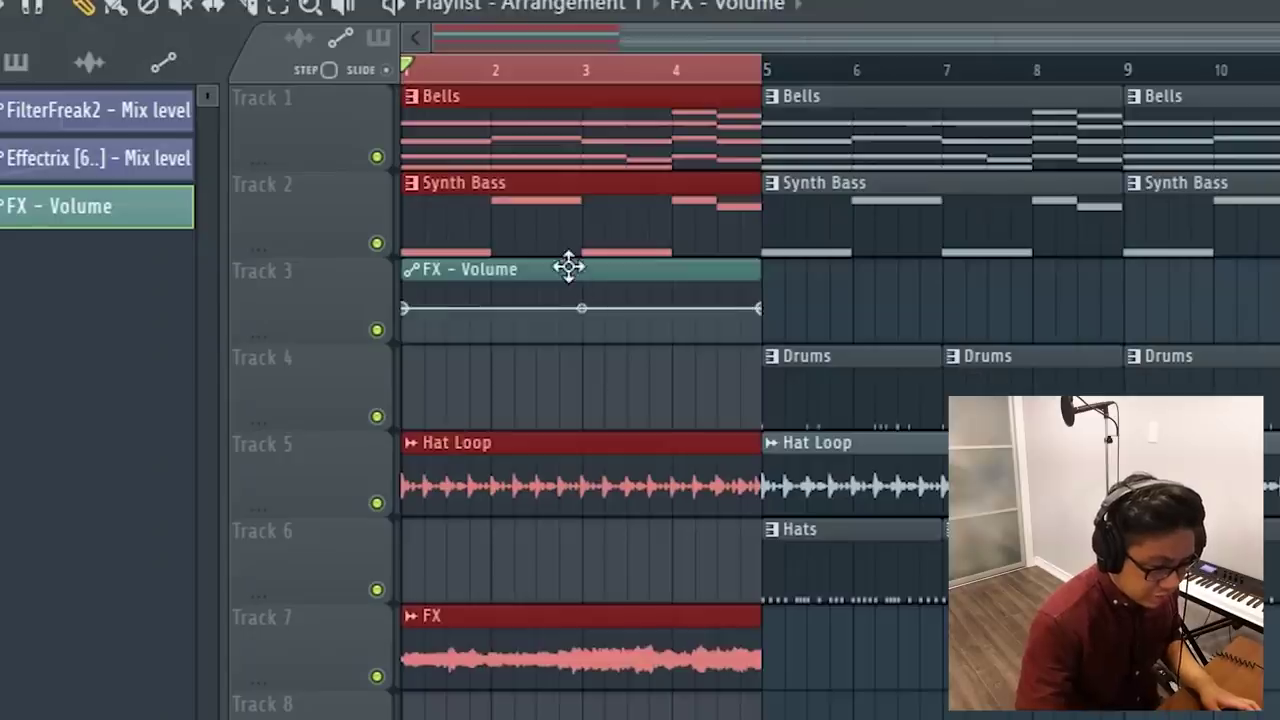
drag(419, 176, 372, 400)
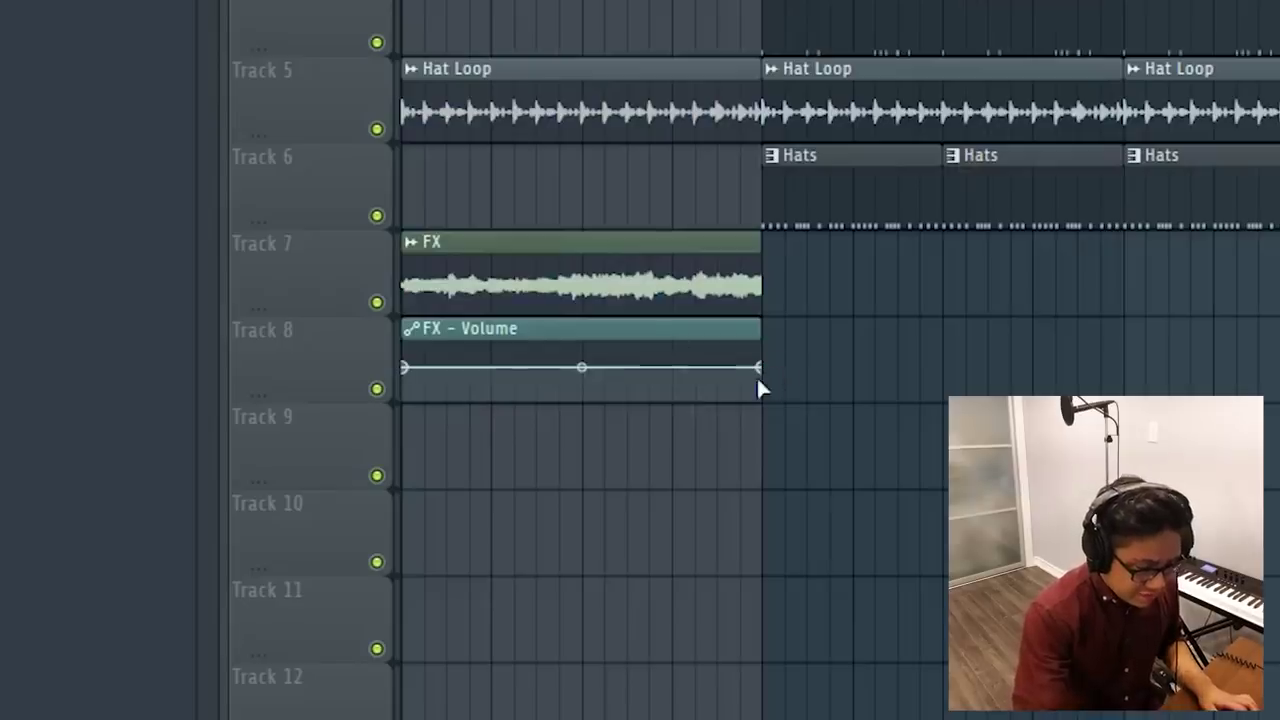
Fade the FX out by lowering its volume automation's end point, and fade the Synth Bass in by lowering its start point.
drag(760, 368, 793, 582)
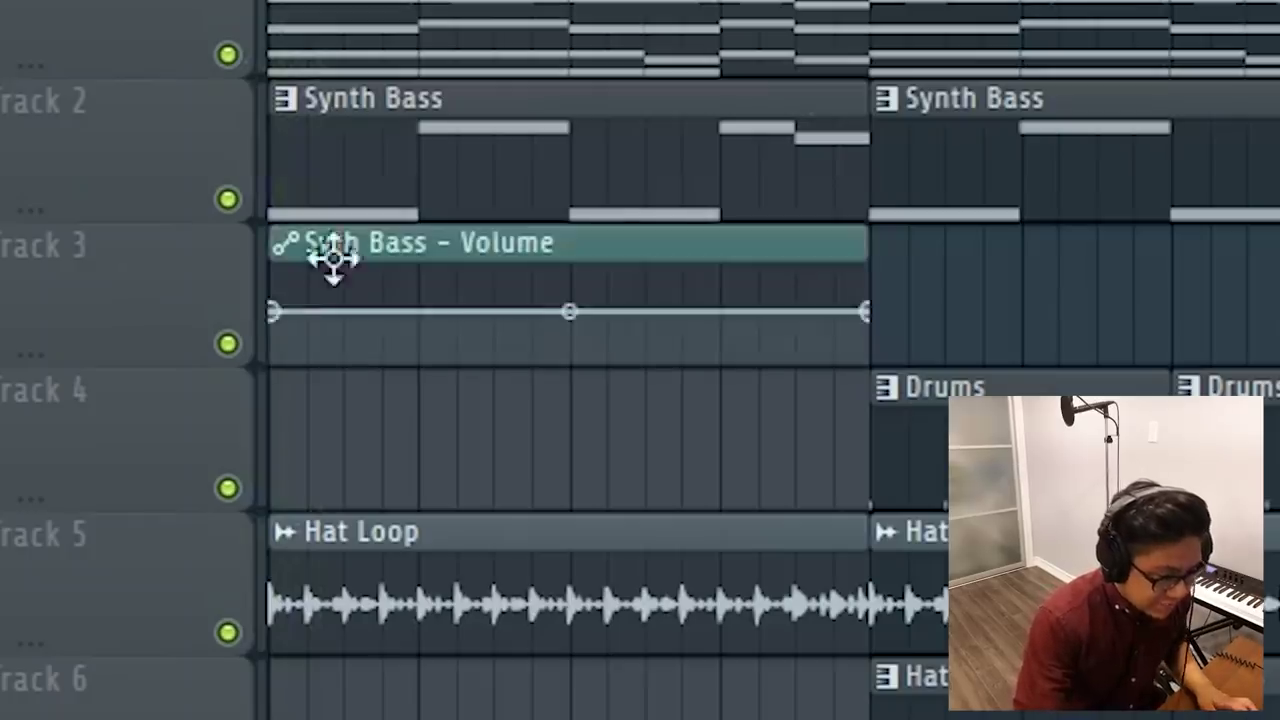
drag(274, 312, 270, 364)
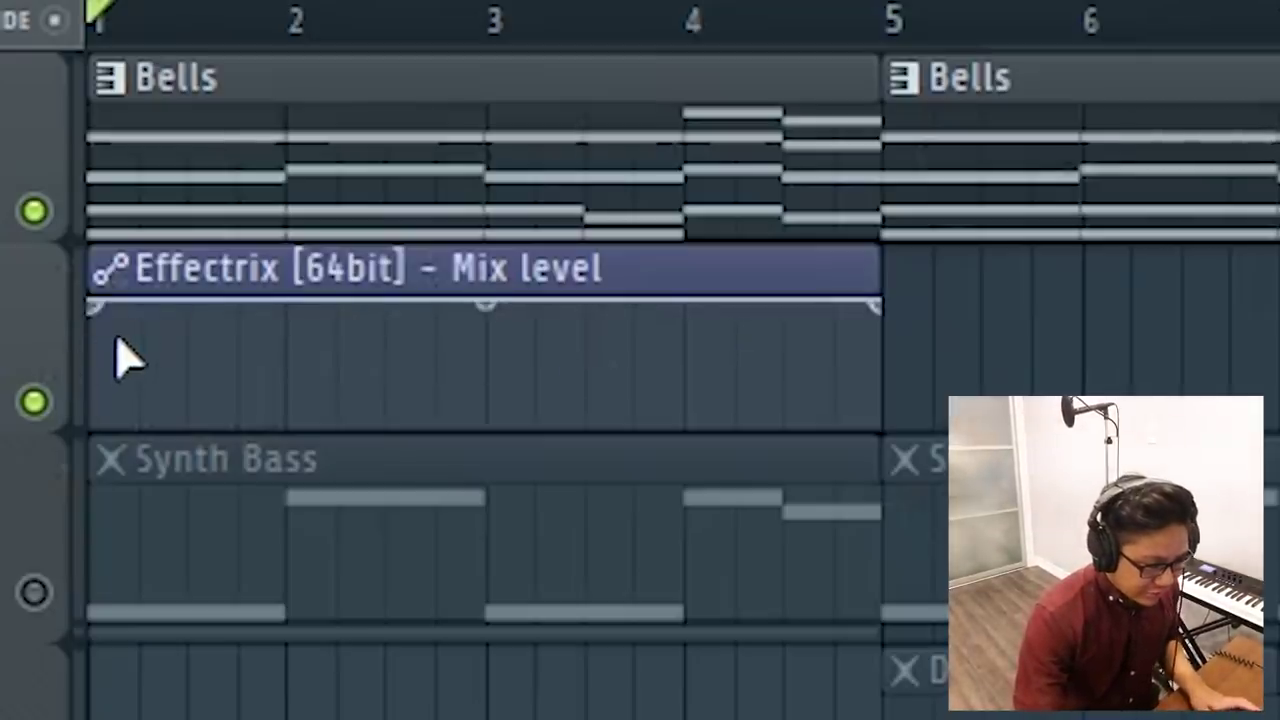
Lower the start point of the Effectrix mix level automation, shape a curved rise up to bar 5, and play it back.
drag(112, 310, 157, 563)
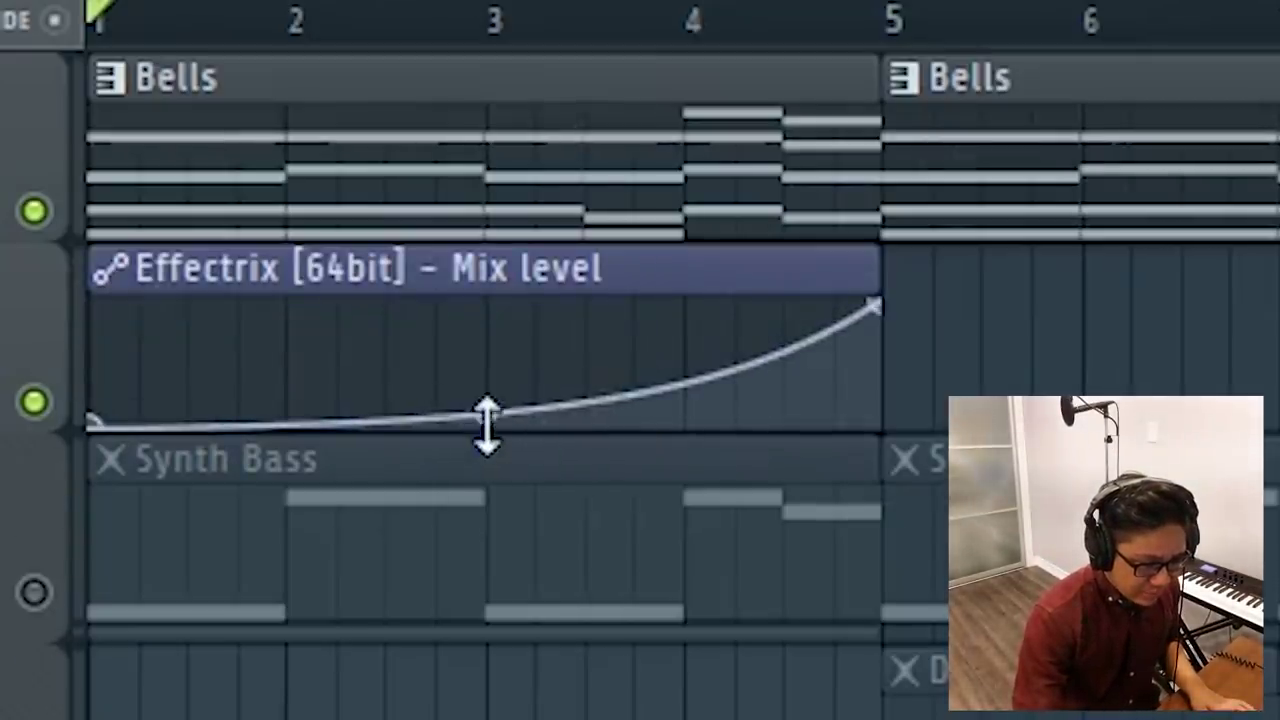
drag(487, 425, 487, 417)
key(space)
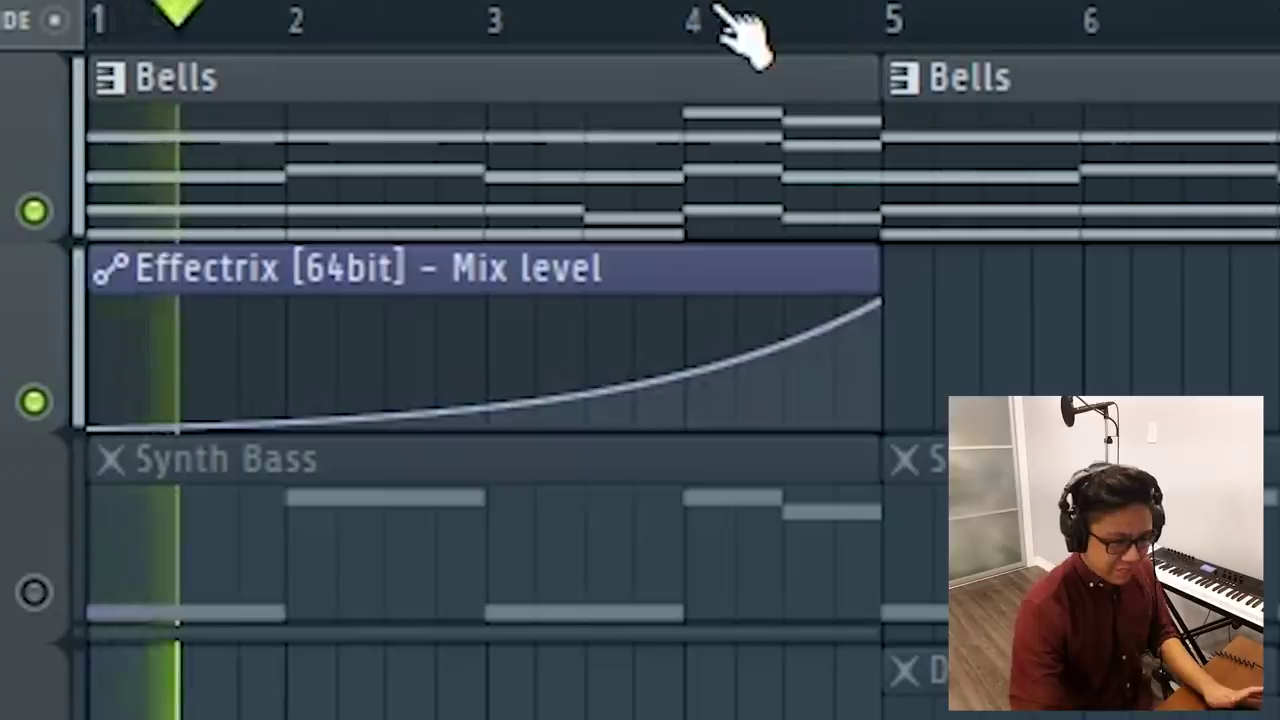
click(706, 18)
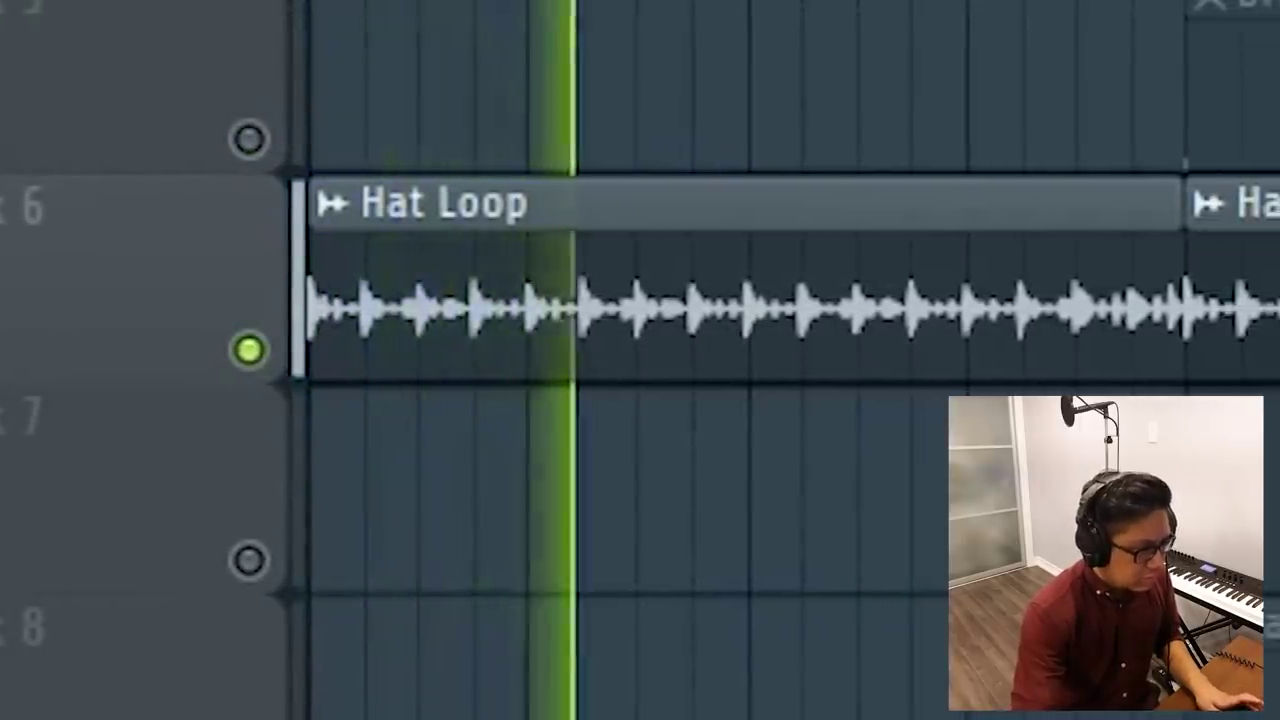
Stop playback and move the short automation clip beneath the Hat Loop from bar 1 toward bar 4.
key(space)
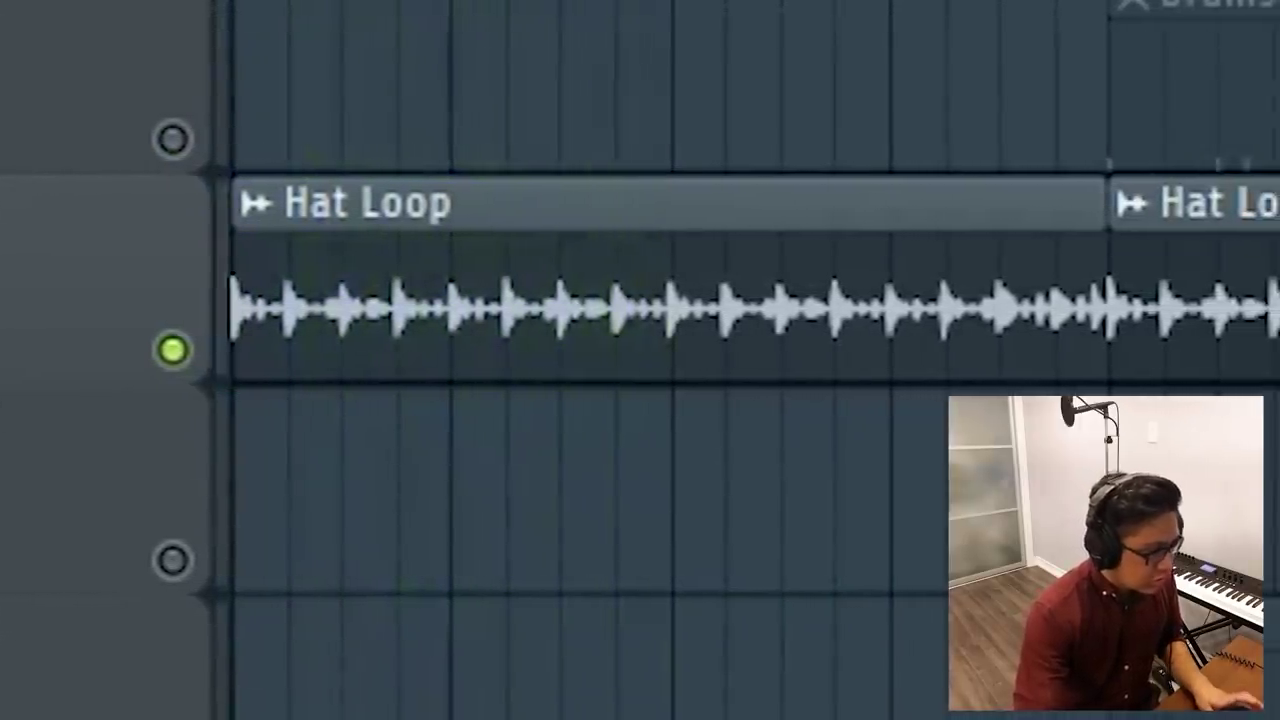
drag(932, 2, 1037, 2)
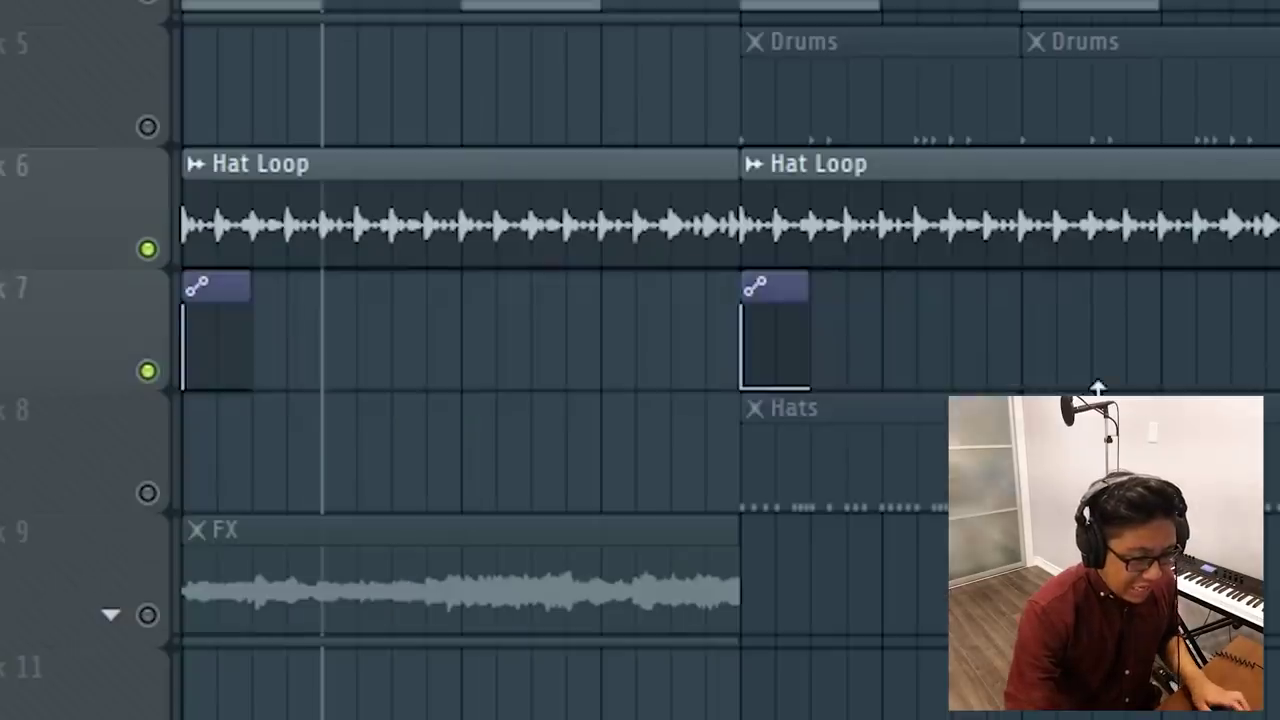
click(160, 335)
drag(213, 286, 597, 326)
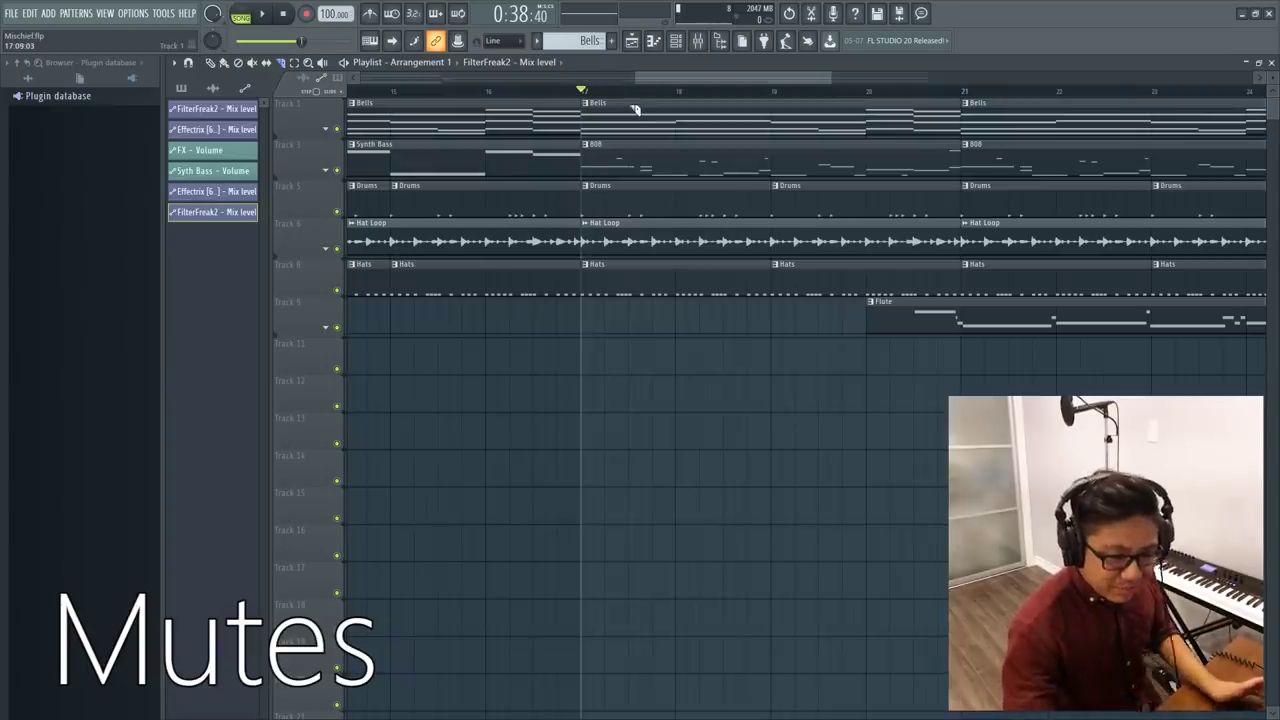
Slice the Bells, Synth Bass and Drums clips midway through bar 12, remove their remainders up to bar 13, and play the mute.
drag(631, 107, 631, 311)
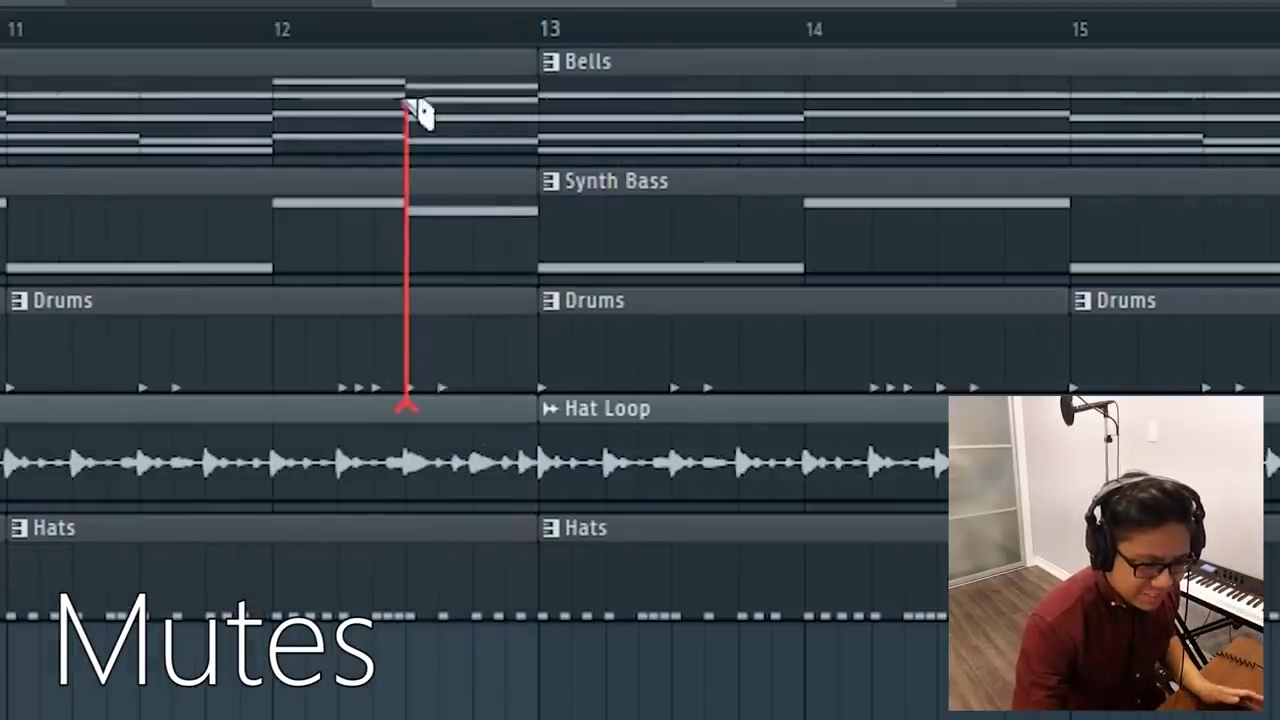
drag(420, 112, 420, 110)
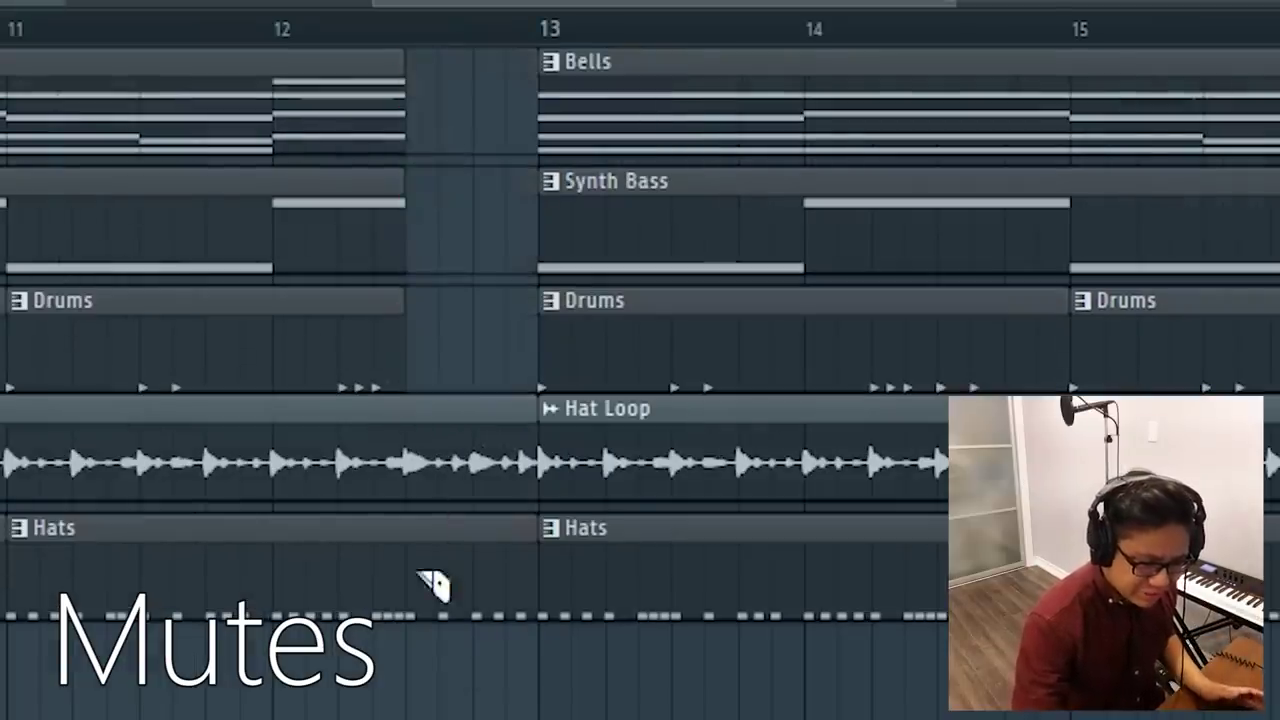
right_click(427, 540)
key(space)
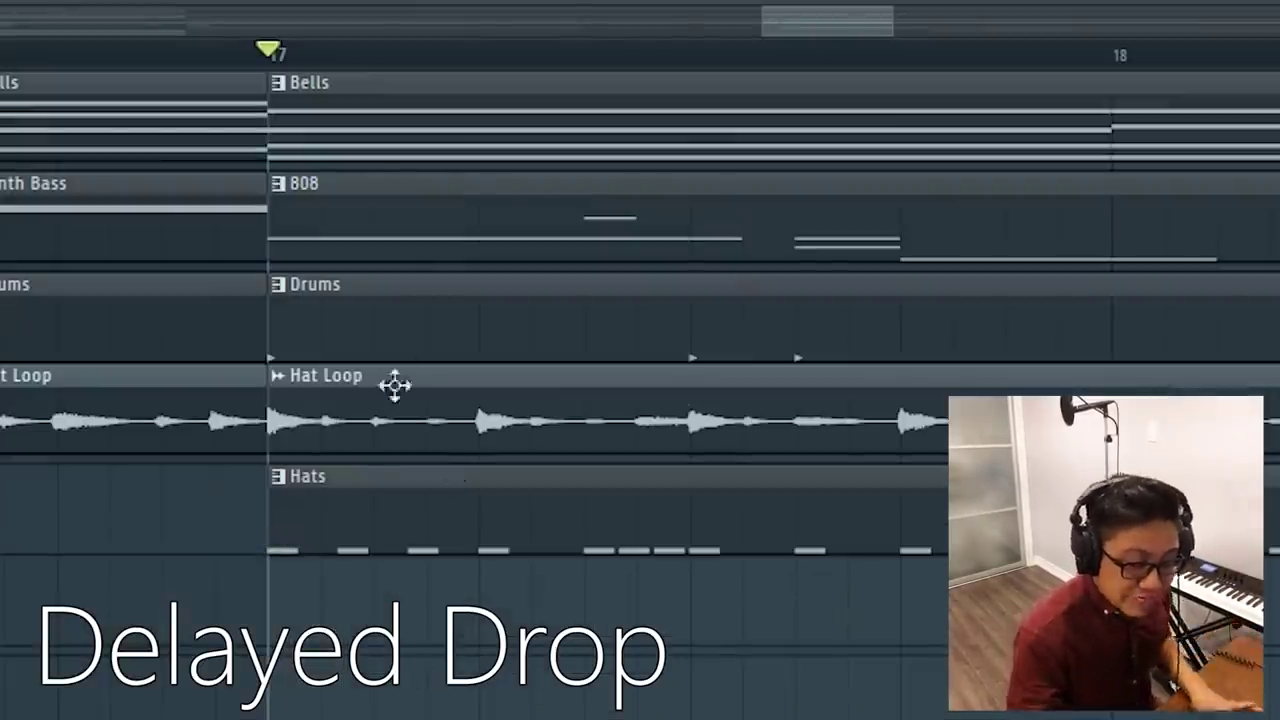
Delay the drop at bar 17 by trimming the Drums clip's start to beat 3 and the 808 and Hats starts half a beat beyond.
mouse_move(276, 326)
mouse_down()
mouse_move(666, 309)
mouse_move(682, 324)
mouse_up()
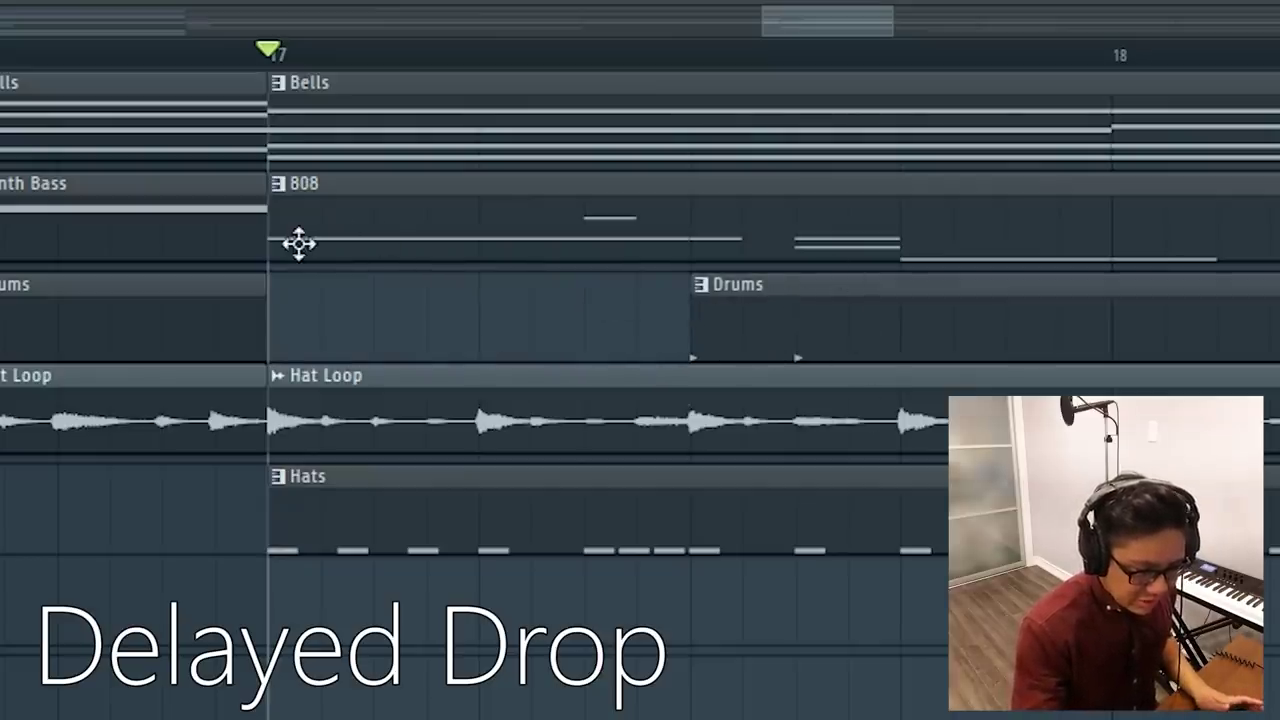
drag(279, 243, 796, 249)
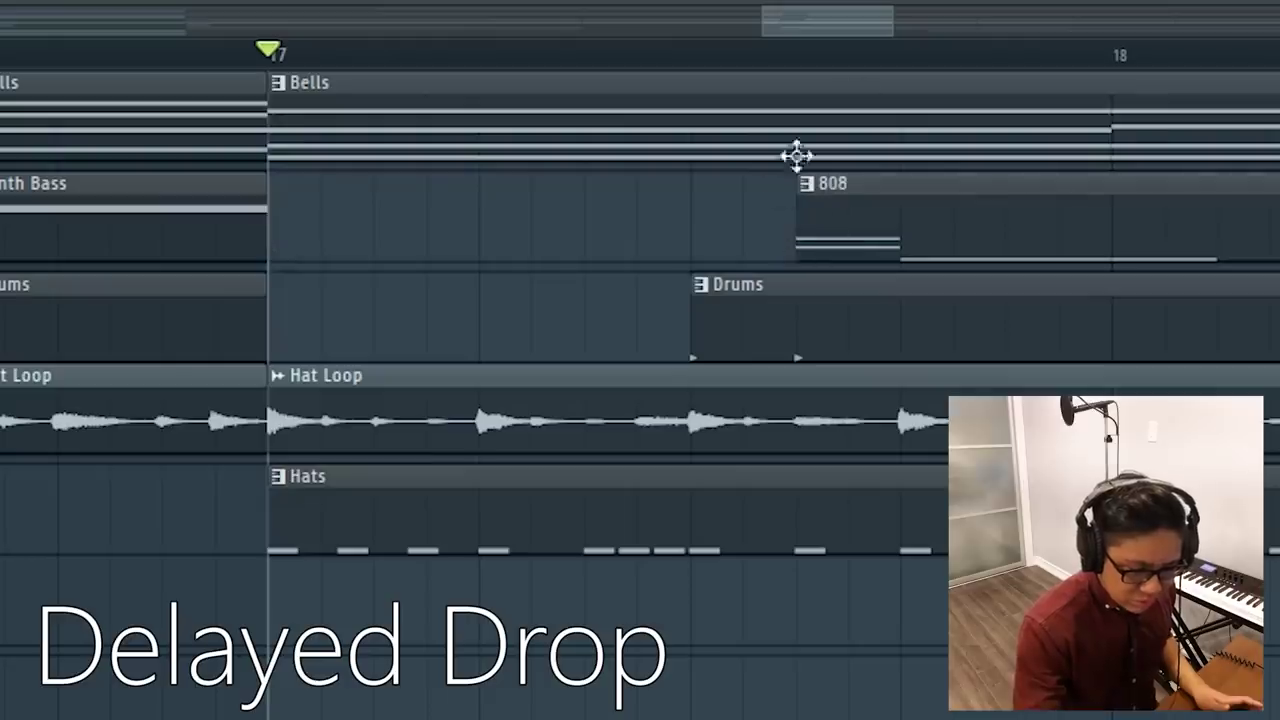
drag(271, 511, 789, 499)
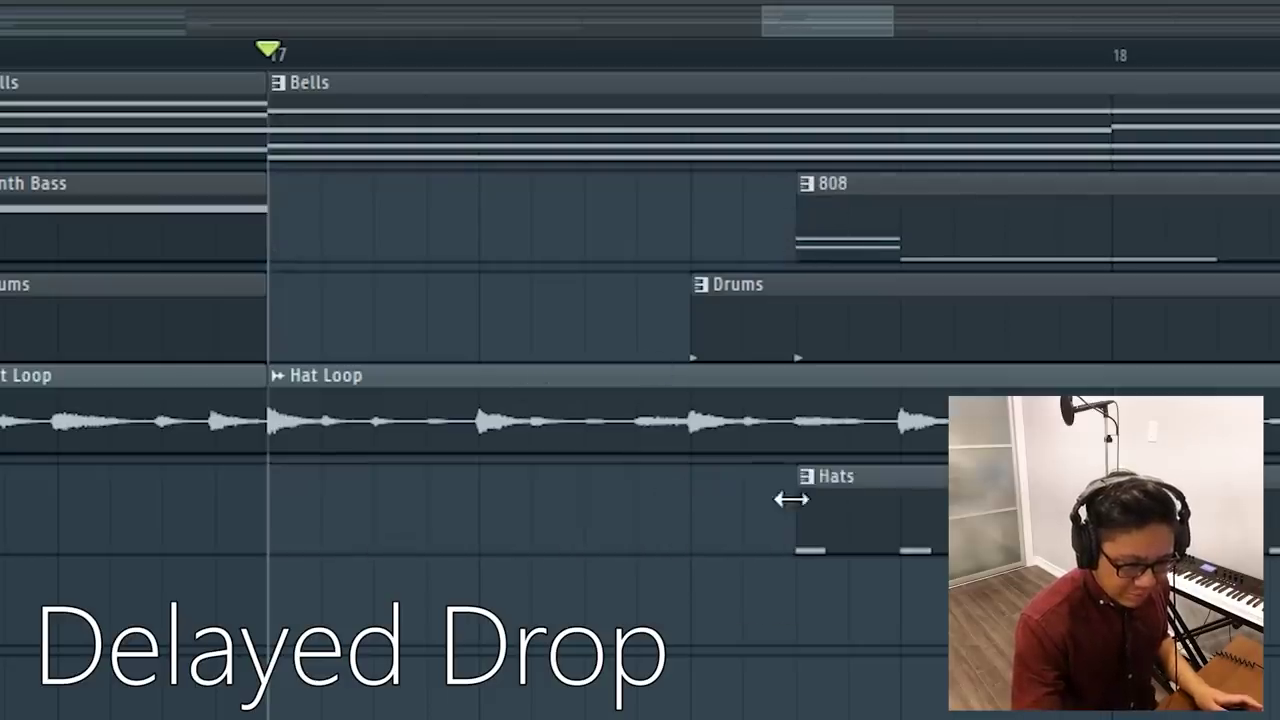
scroll(720, 462, down, 6)
click(546, 90)
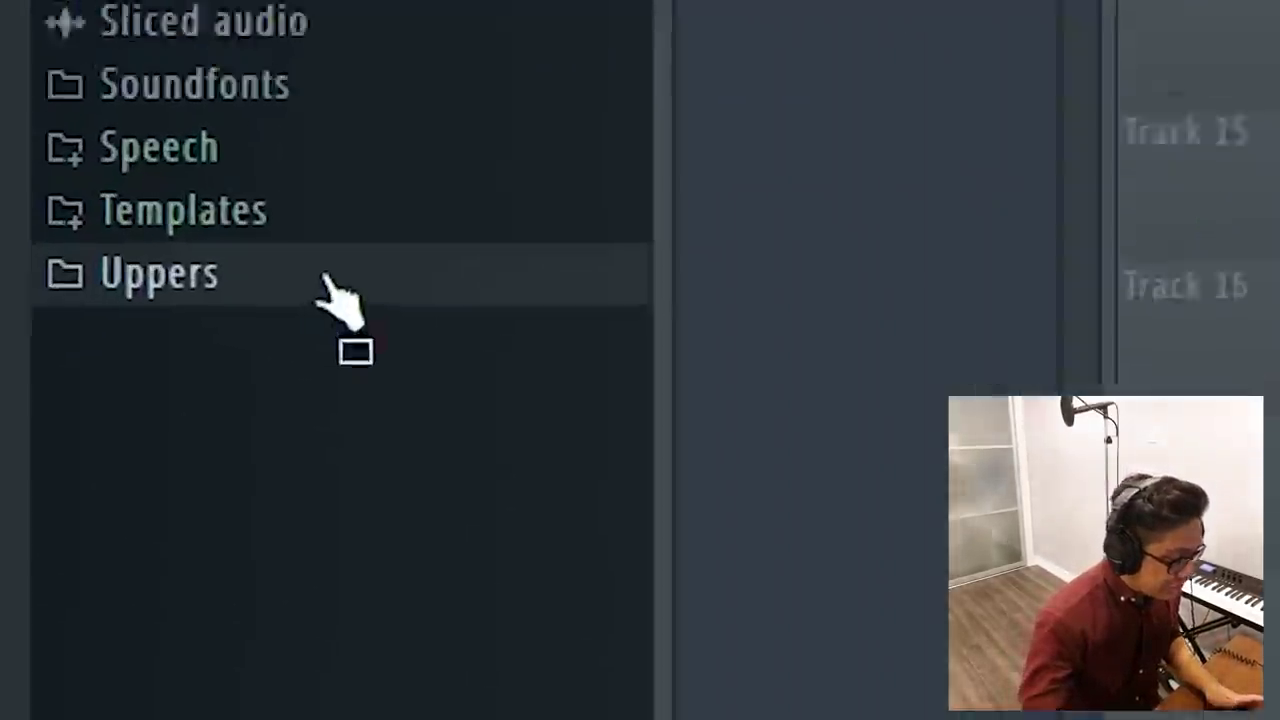
Add the Sizzle riser from the Uppers sample folder to Track 15 and move it to start at bar 1.
click(81, 528)
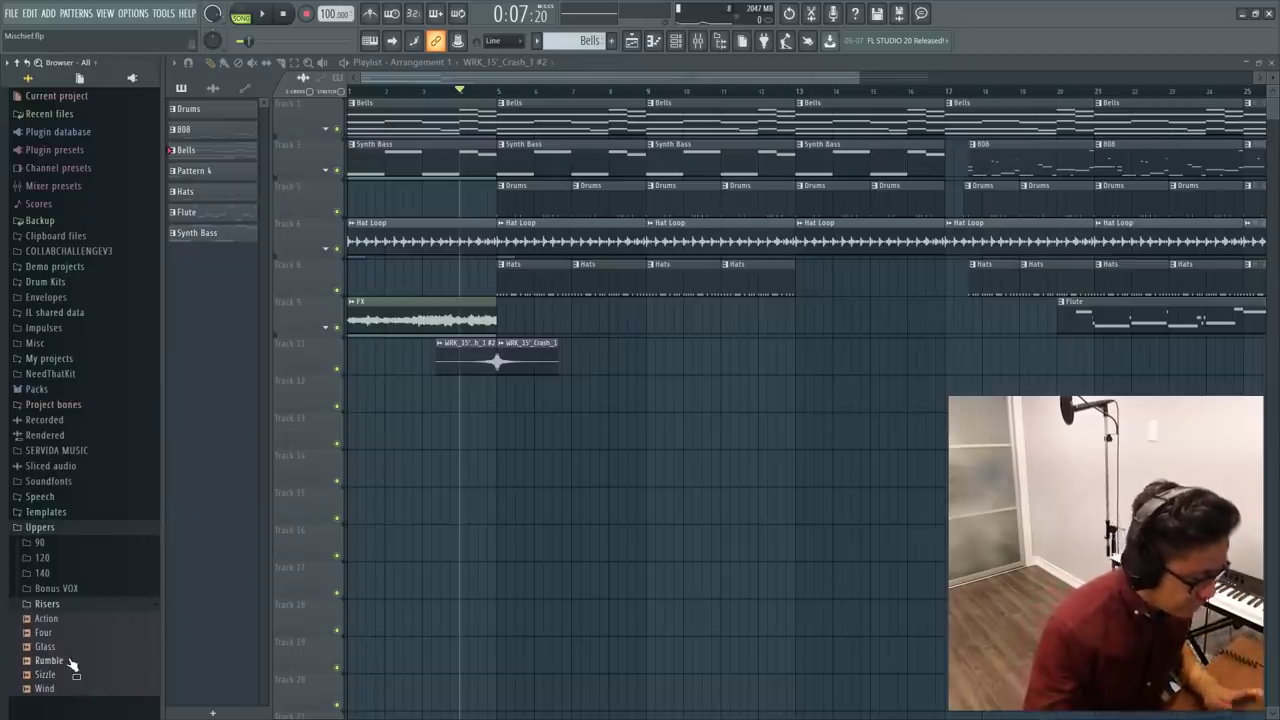
drag(55, 674, 397, 517)
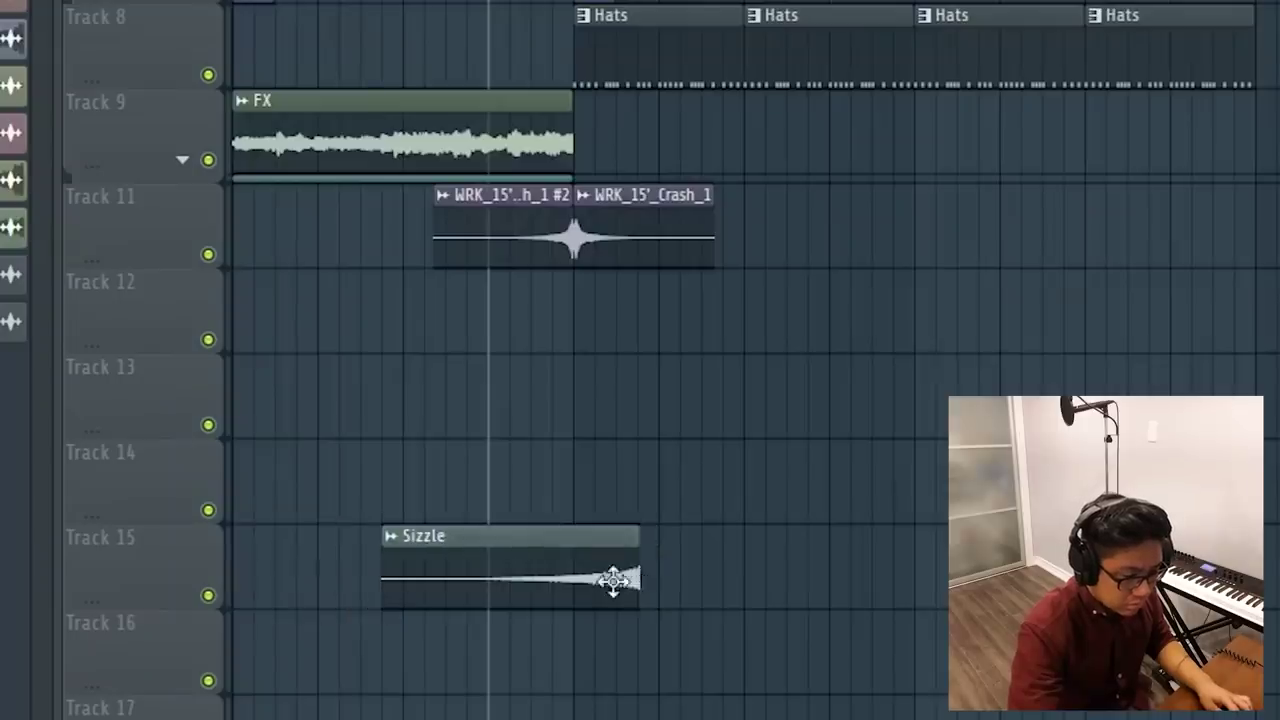
drag(618, 580, 434, 580)
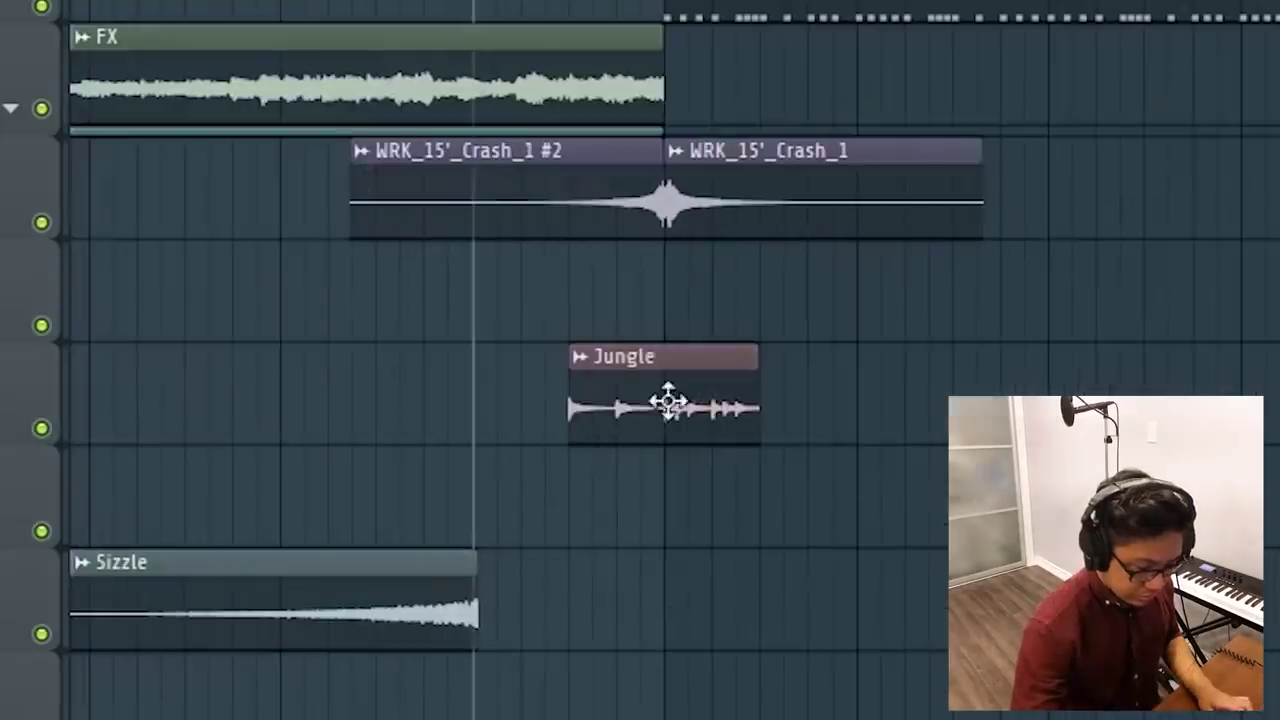
Move the Jungle clip to bar 4 and align the end of the Rumble riser with the start of bar 5.
drag(668, 402, 571, 409)
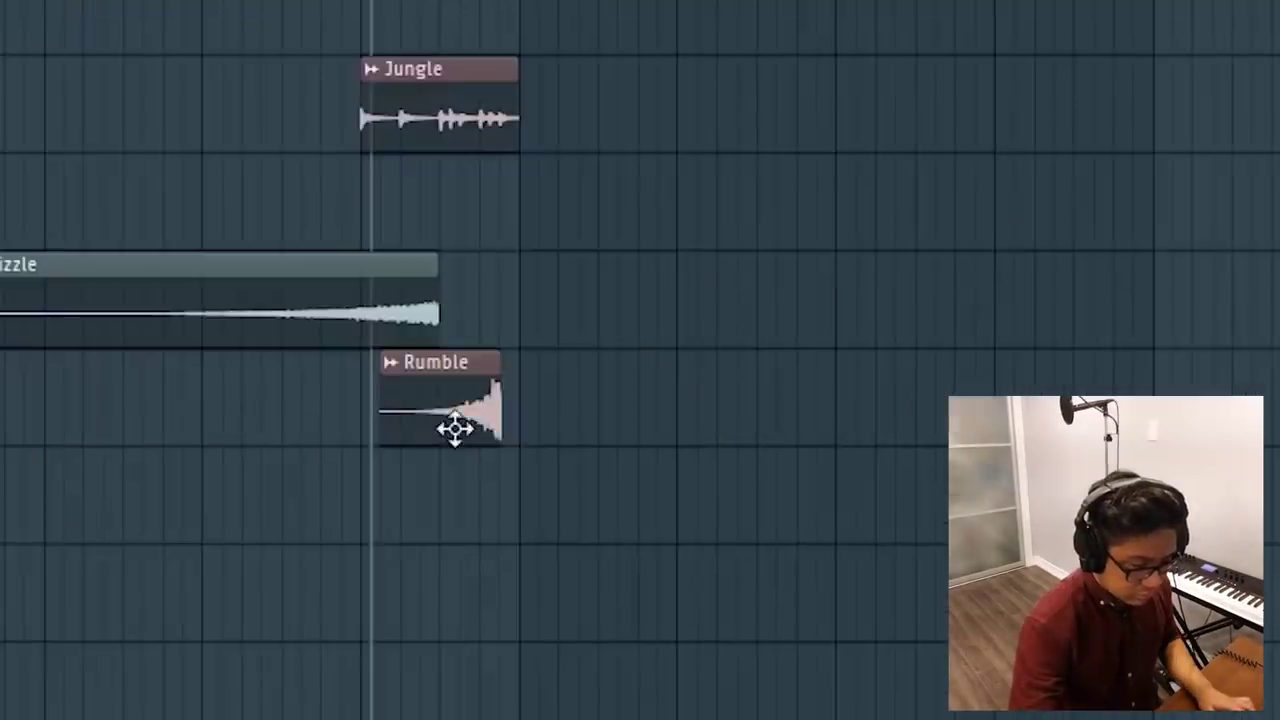
drag(451, 424, 481, 390)
scroll(483, 392, up, 5)
drag(571, 409, 550, 412)
scroll(560, 413, up, 5)
drag(732, 397, 760, 400)
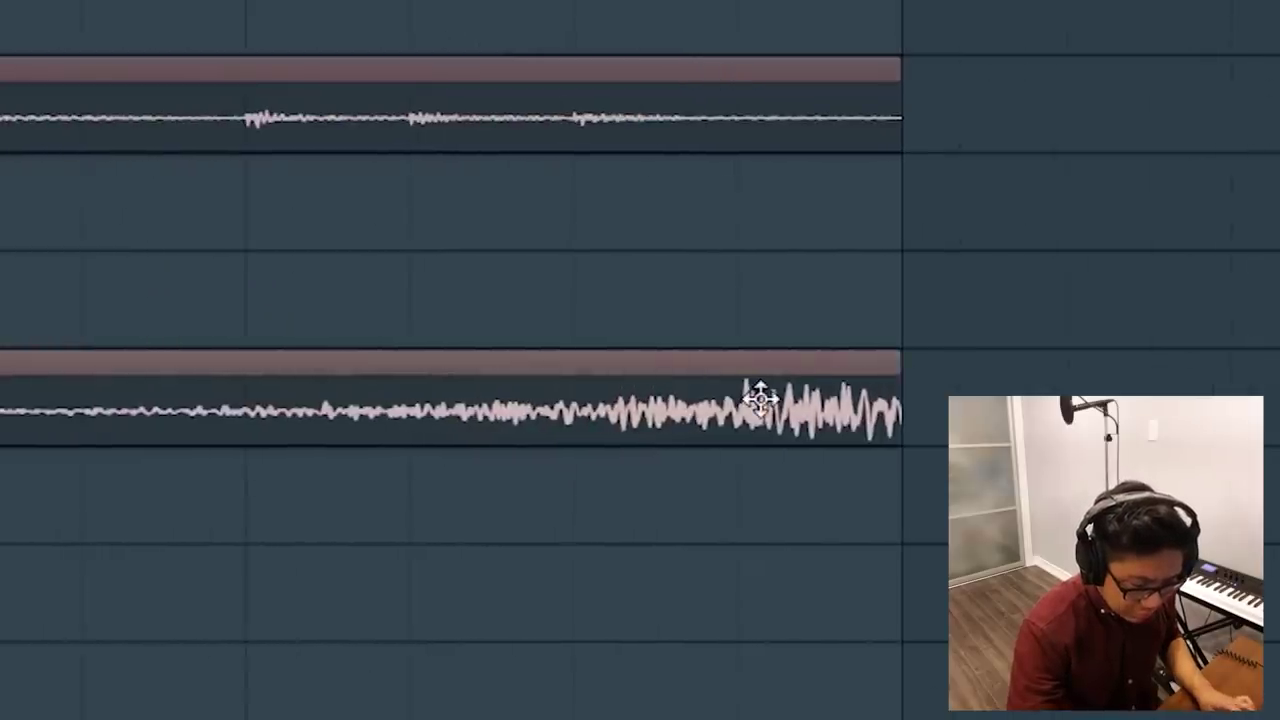
scroll(750, 398, down, 6)
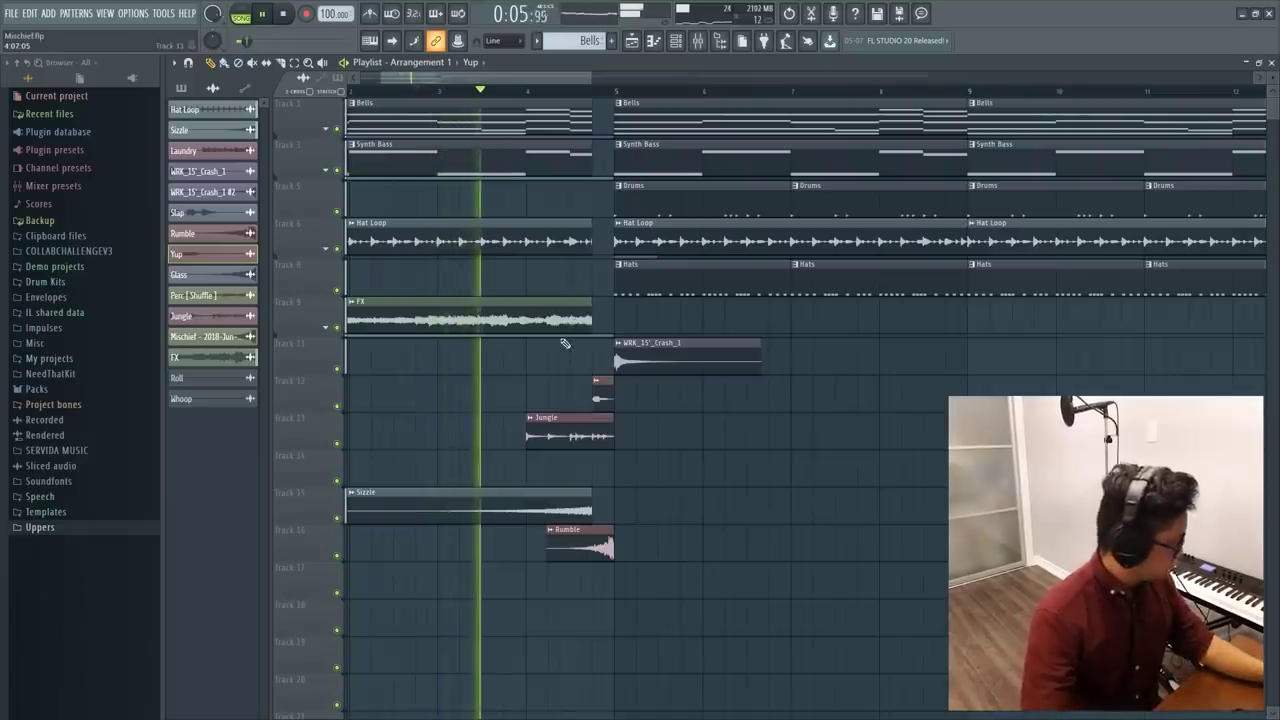
Play the arrangement through the bar 5 transition to hear how the risers lead into the crash.
drag(511, 79, 534, 81)
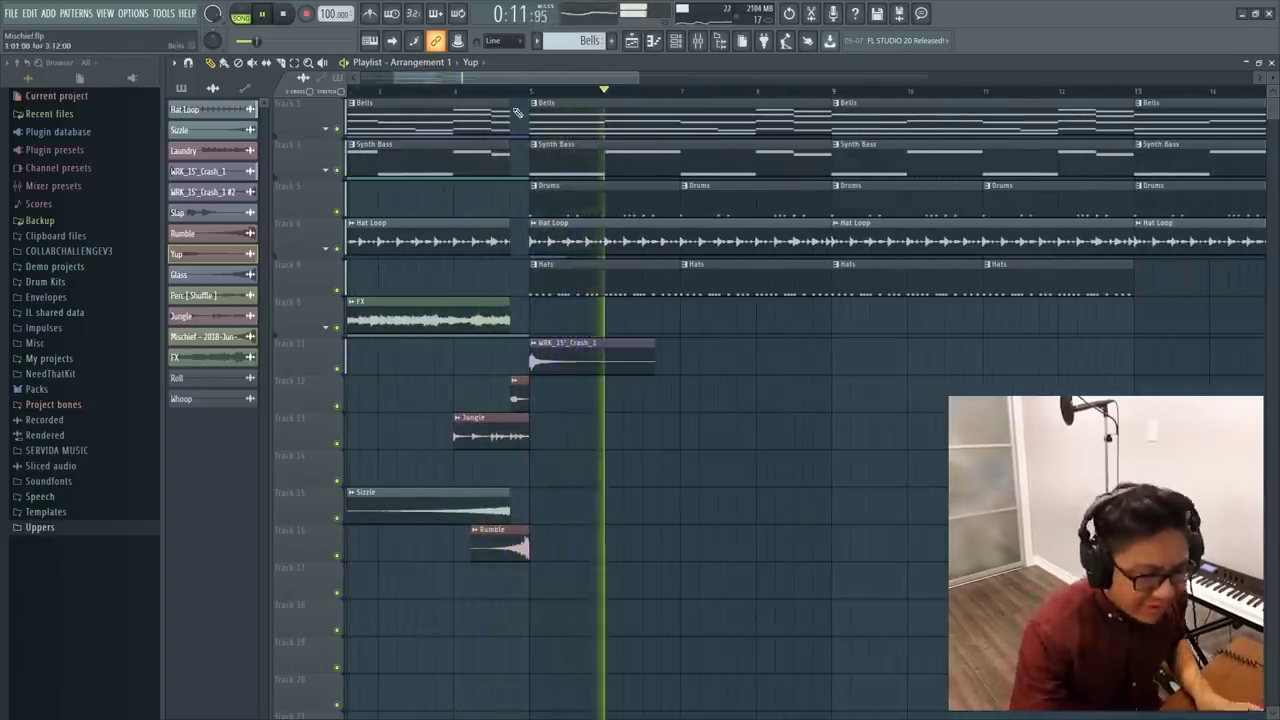
mouse_move(519, 82)
mouse_down()
mouse_move(540, 87)
mouse_move(521, 82)
mouse_up()
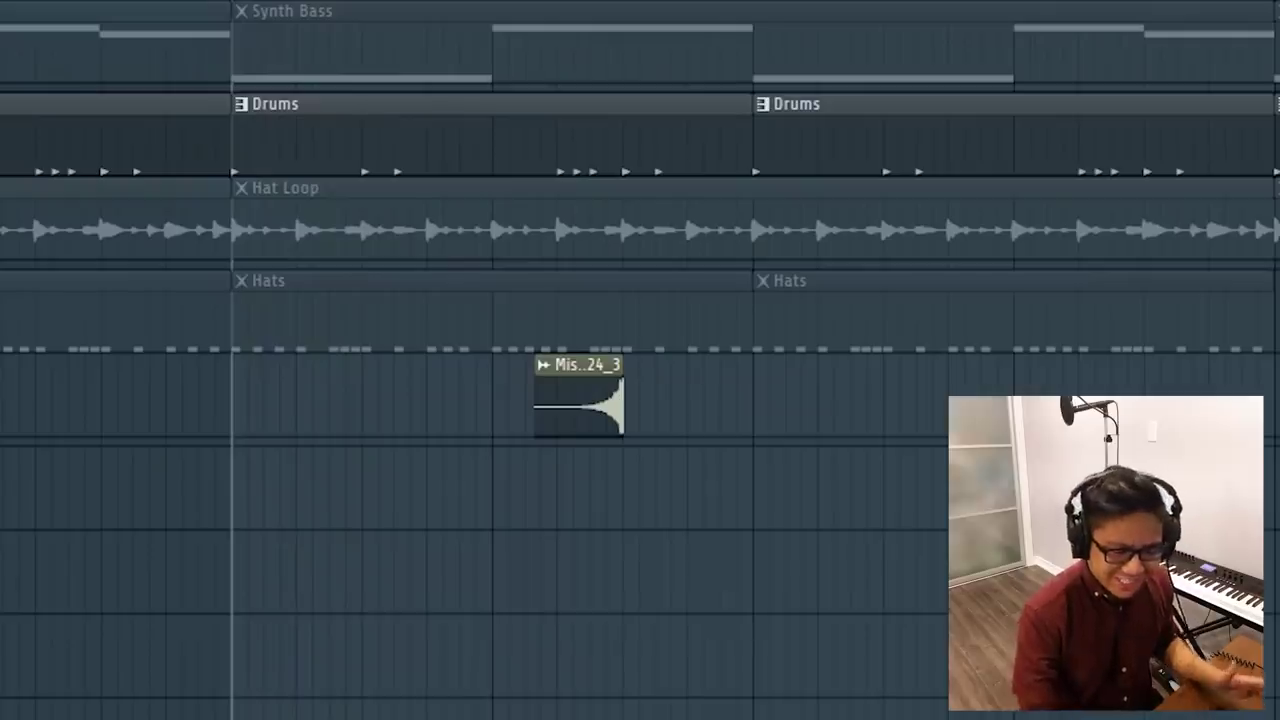
key(space)
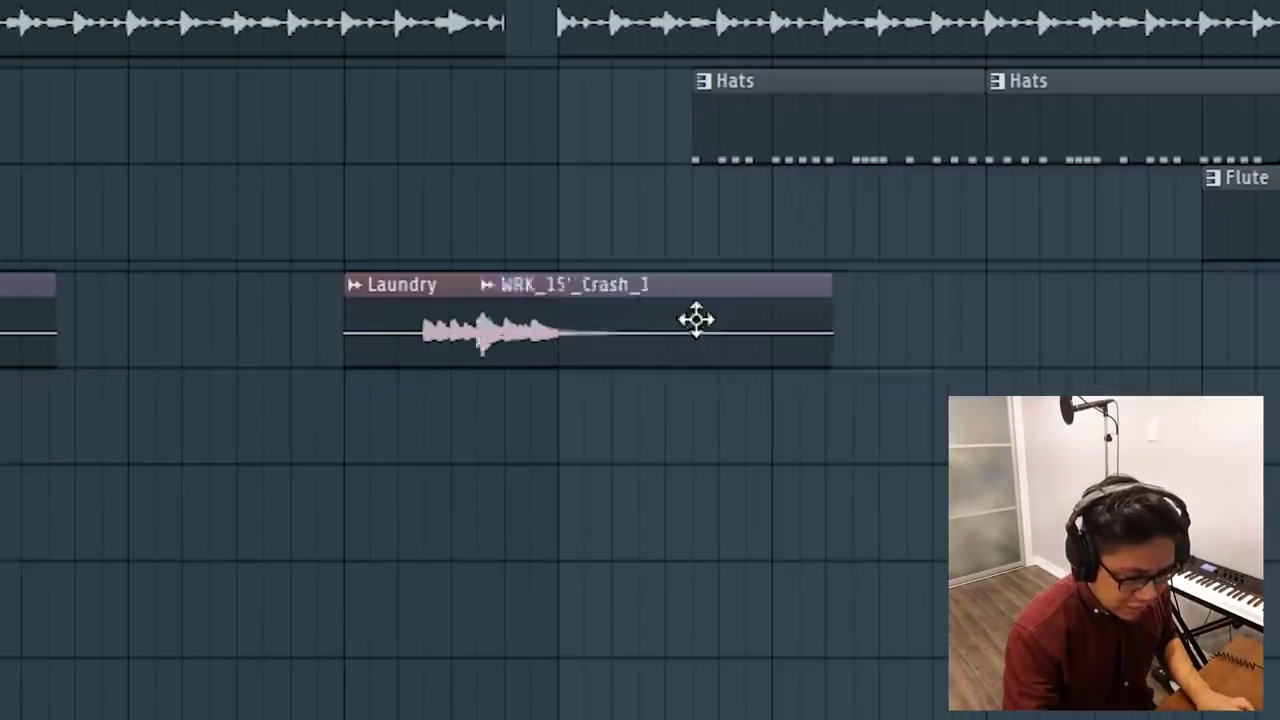
Align the crash's start with the end of the Laundry clip, and shift the Rumble and the riser below it toward that transition point.
drag(694, 317, 790, 293)
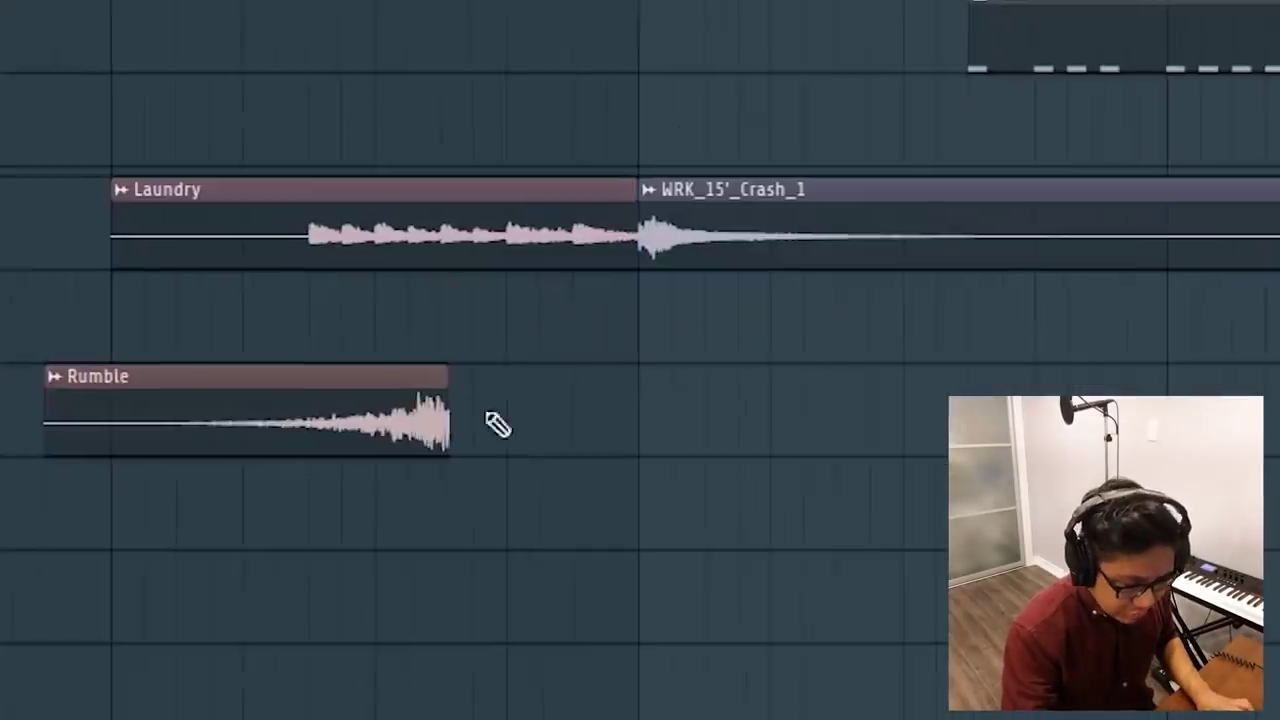
drag(254, 420, 649, 400)
scroll(649, 400, up, 2)
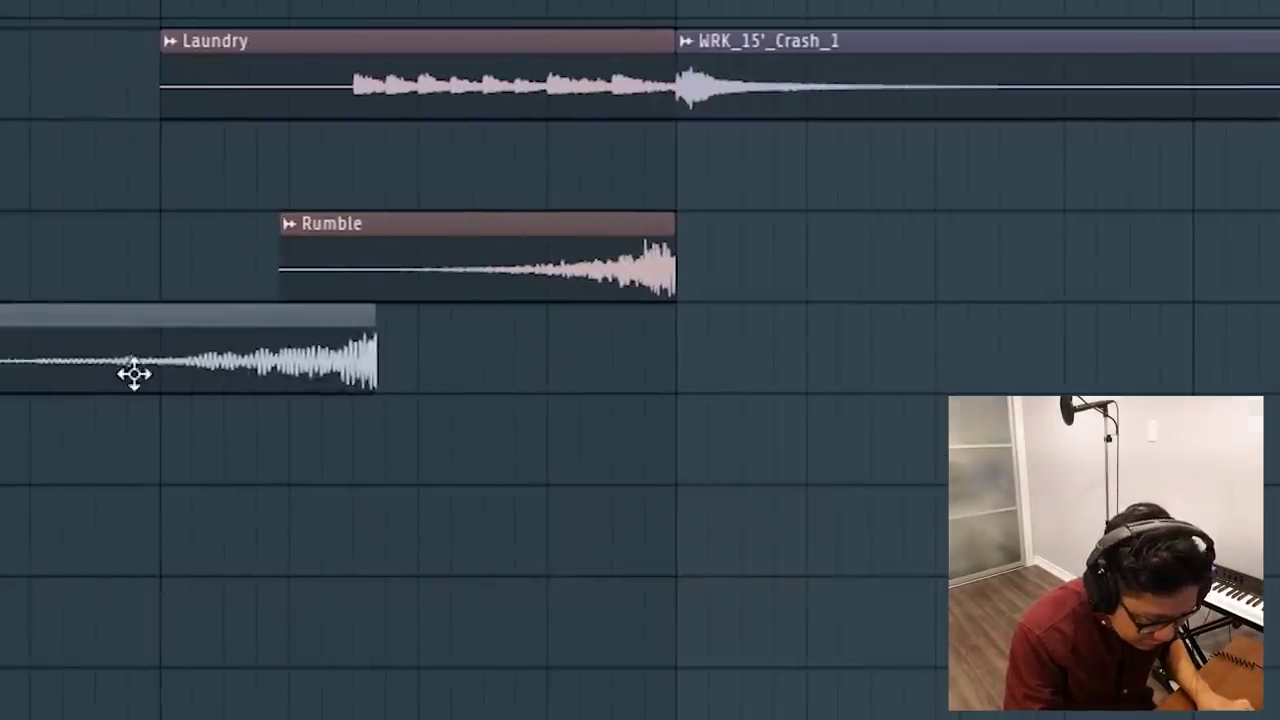
drag(131, 371, 306, 357)
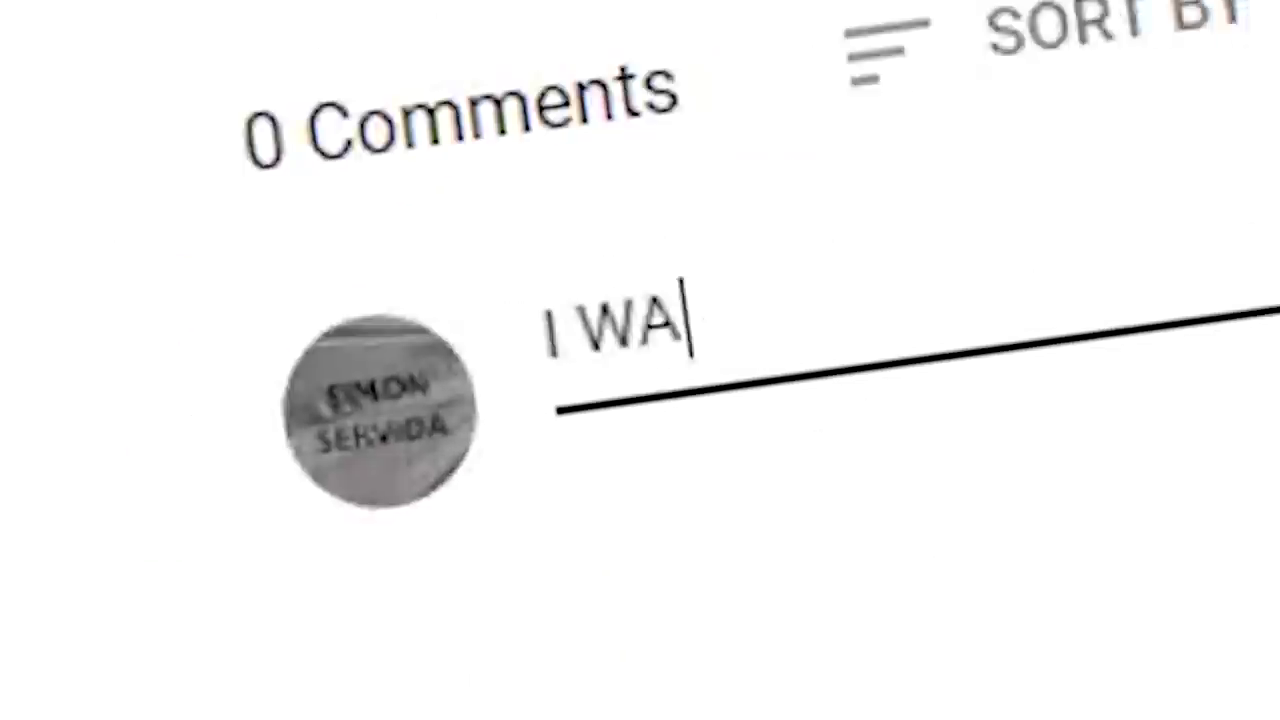
On the YouTube video page, write the comment "I WANT YOU BABIES!!!OASNOSAJNOSFN", like the video and subscribe to the channel.
text(NT YOU BABIES!!!OASNOSAJNOSFN)
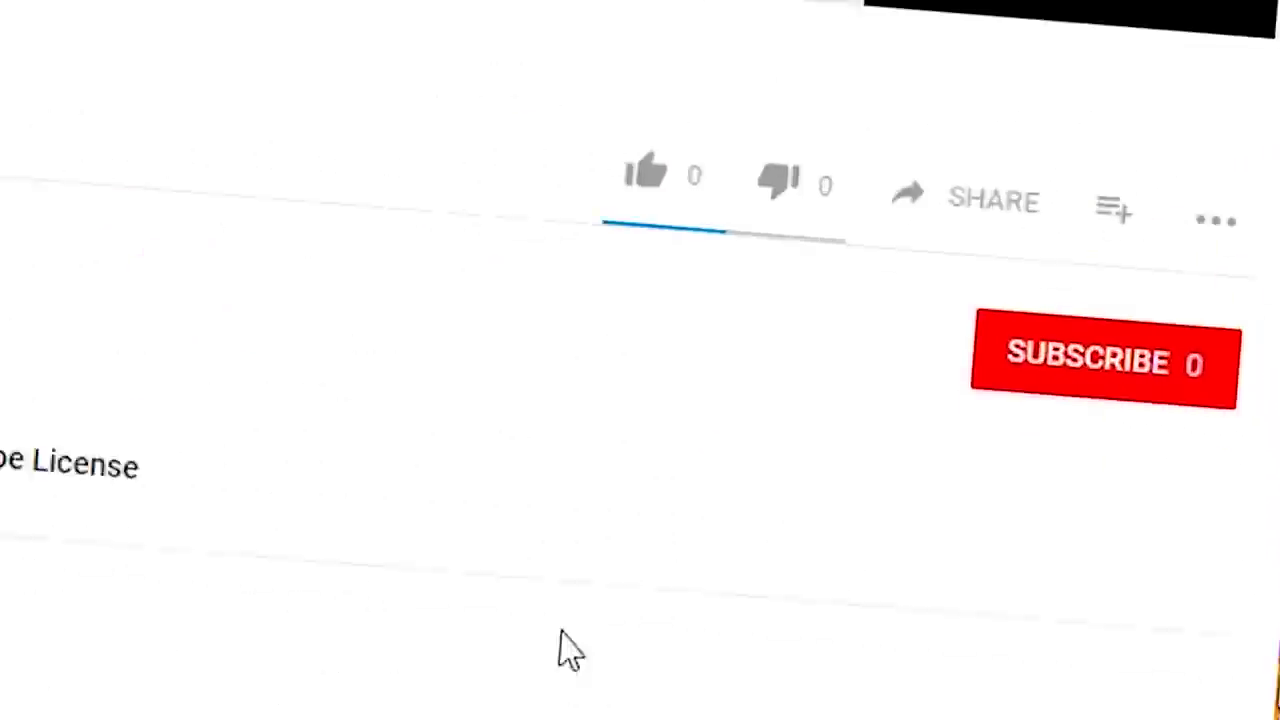
click(645, 172)
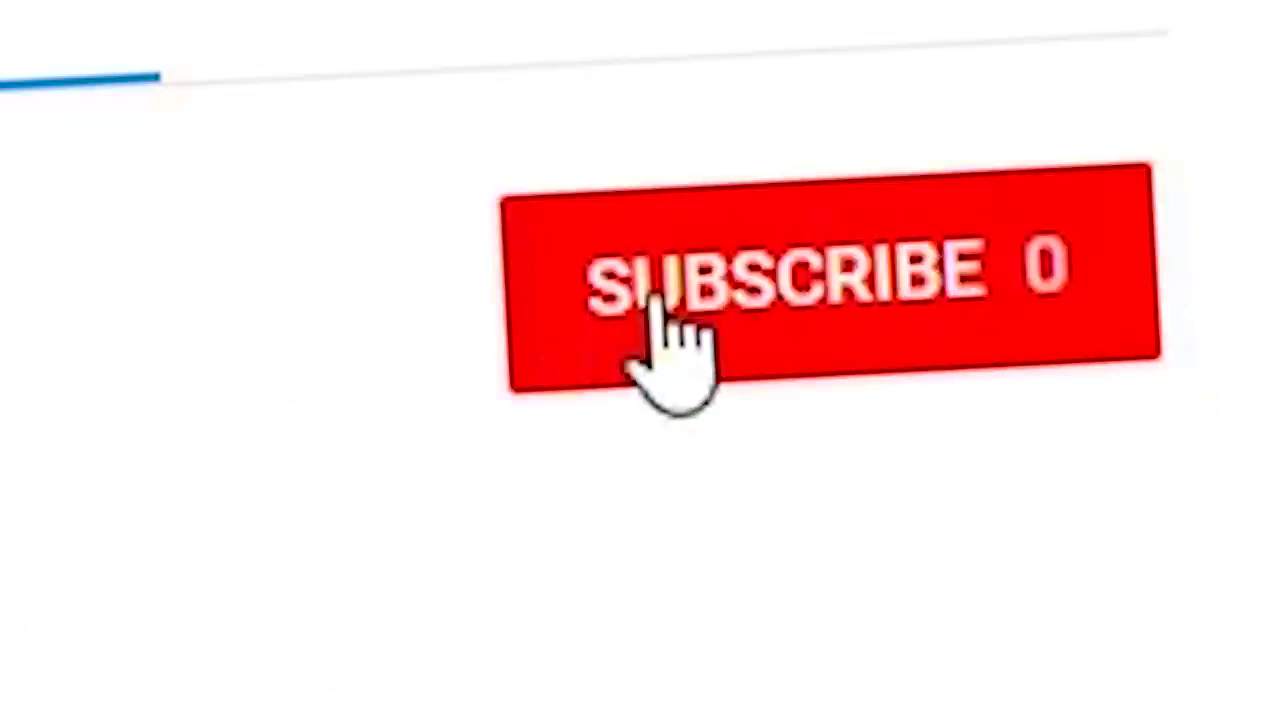
click(1035, 365)
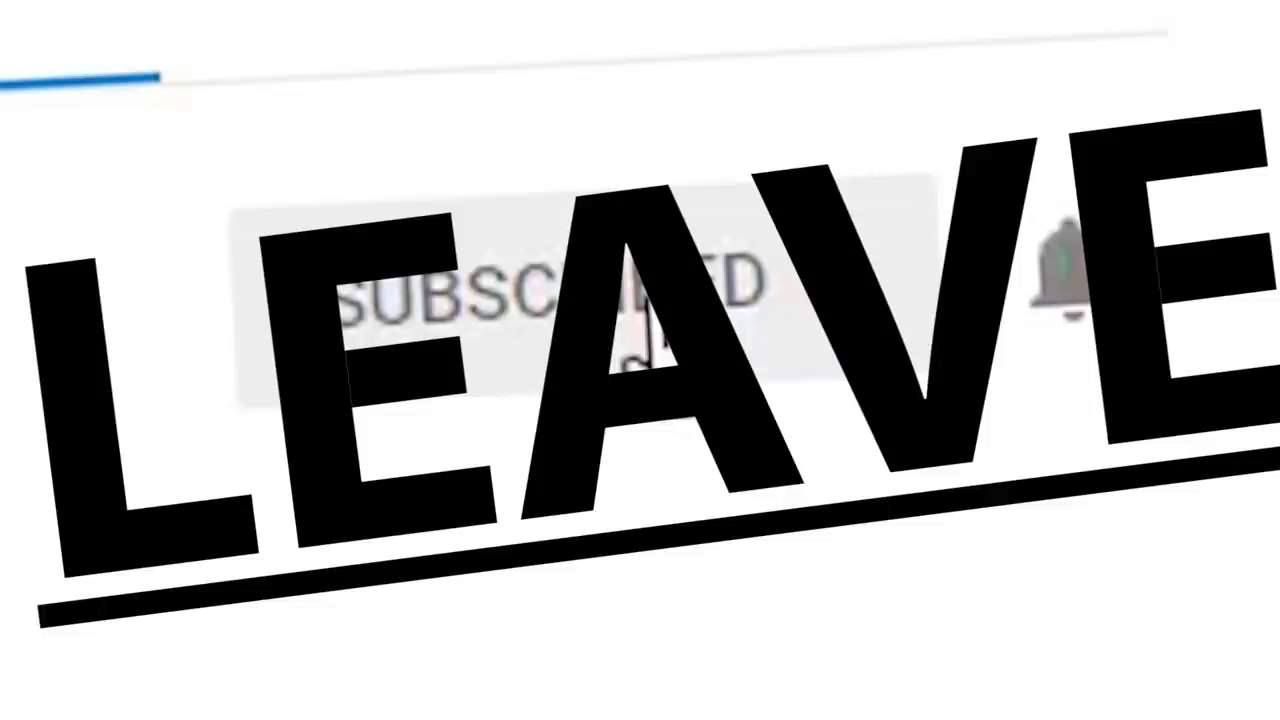